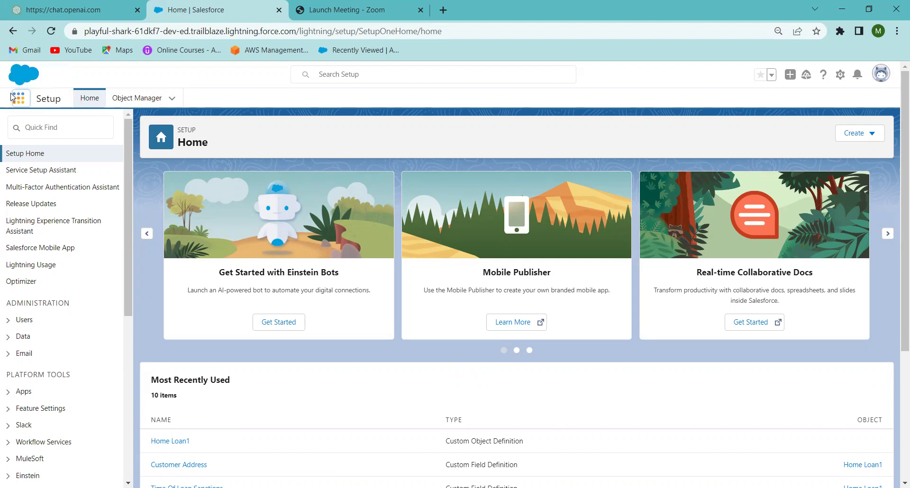
Find and open the icici bank app, and show its Home Loan1 records.
left_click(19, 99)
type("i")
key("BackSpace")
type("icici")
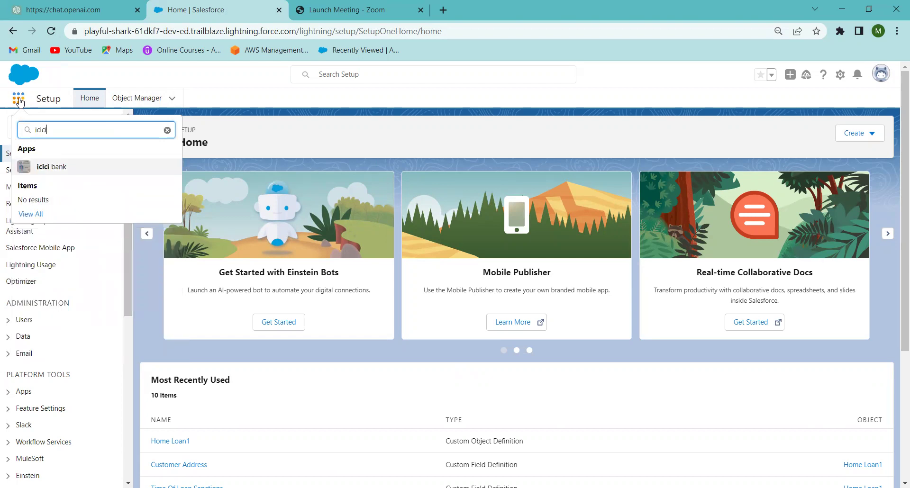
left_click(53, 173)
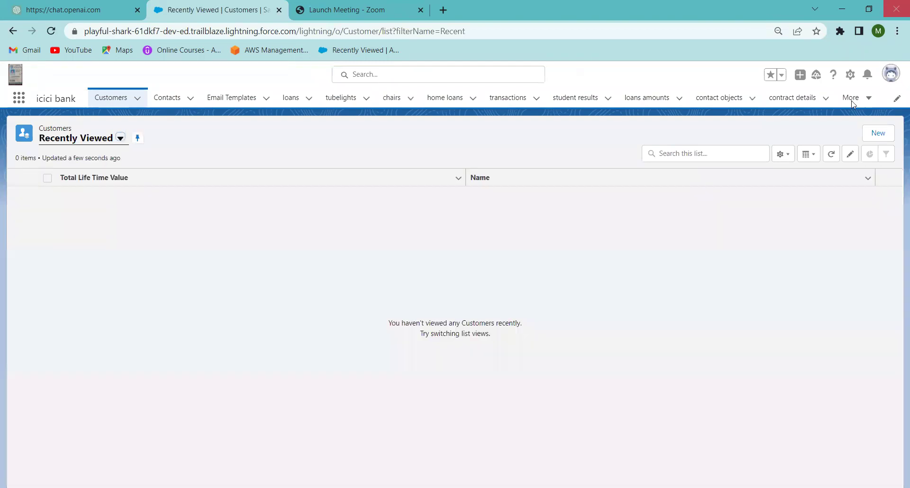
left_click(857, 99)
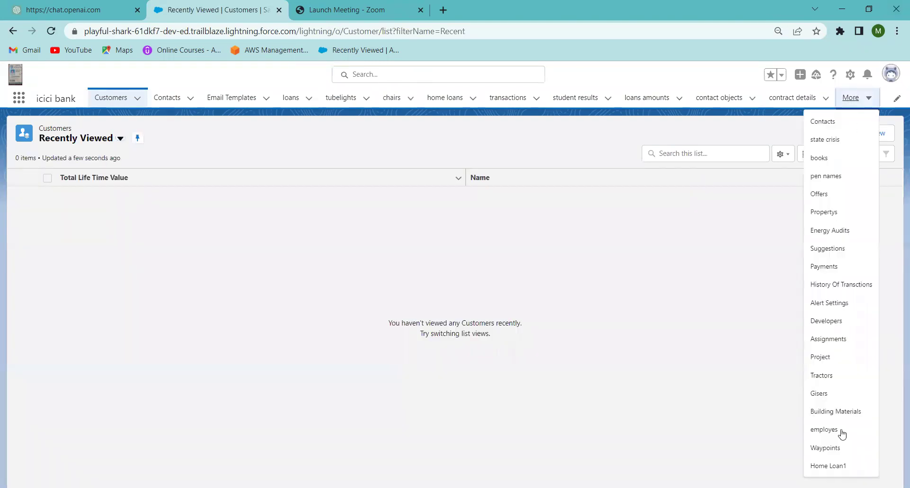
left_click(827, 467)
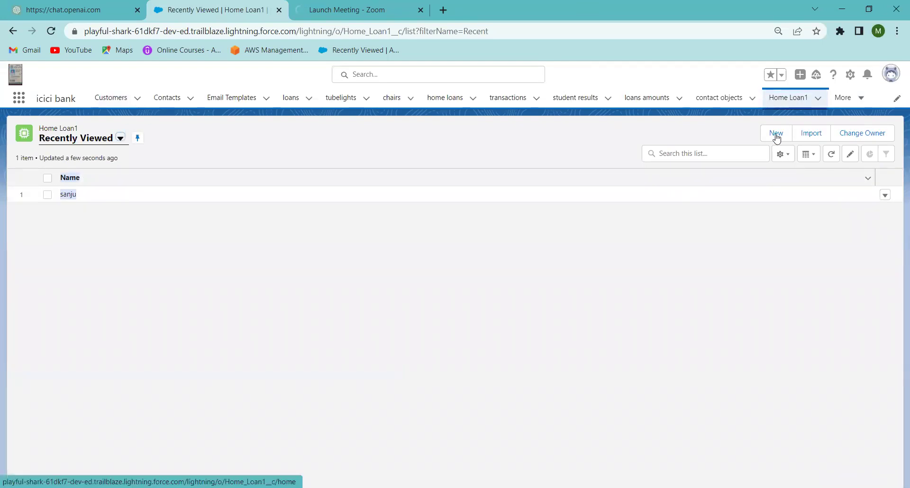
Review the fields on a blank new Home Loan1 record form and close it without saving.
left_click(776, 137)
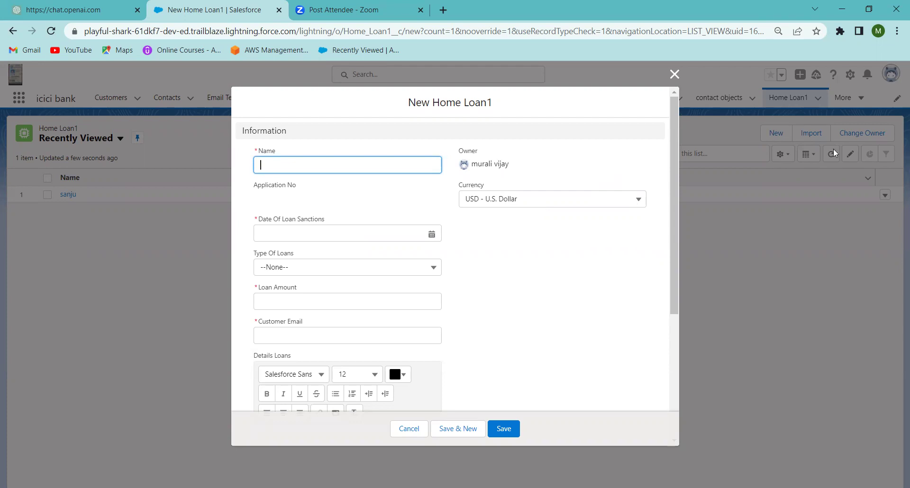
left_click(797, 96)
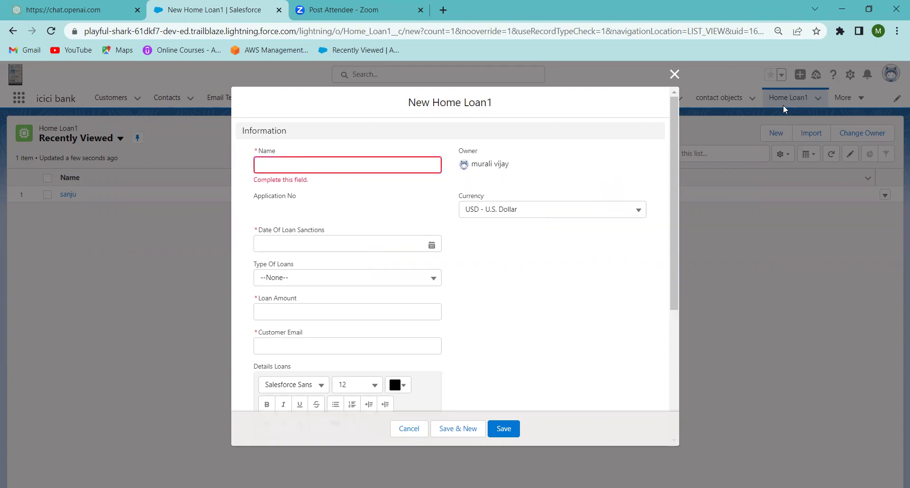
left_click(674, 75)
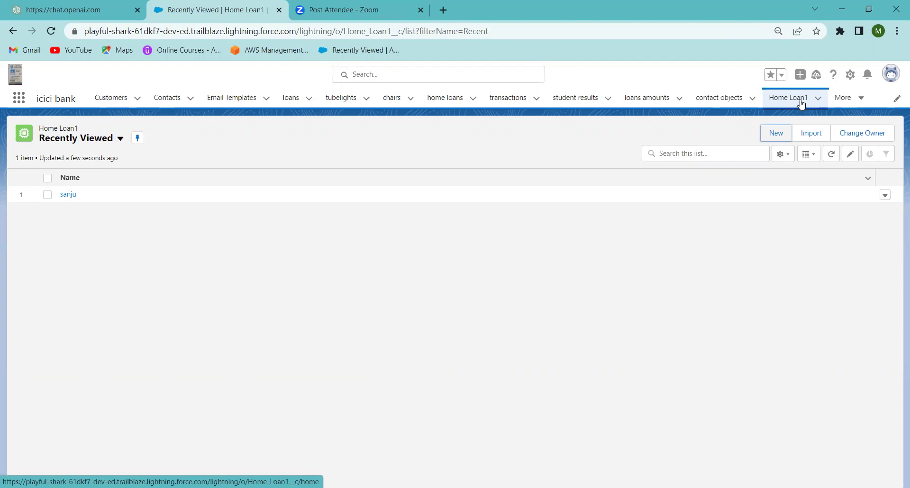
Go to the Customers records, inspect the Customer Status Type choices in a blank new customer form, and close it without saving.
left_click(859, 98)
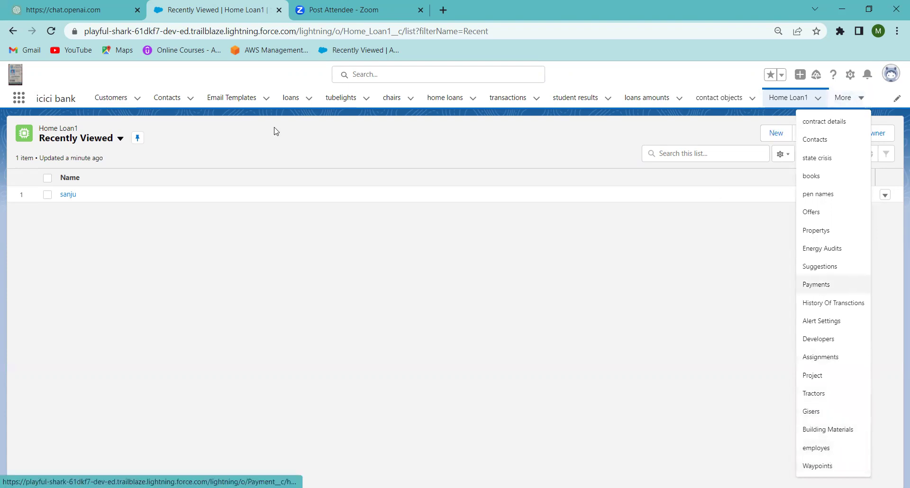
left_click(125, 99)
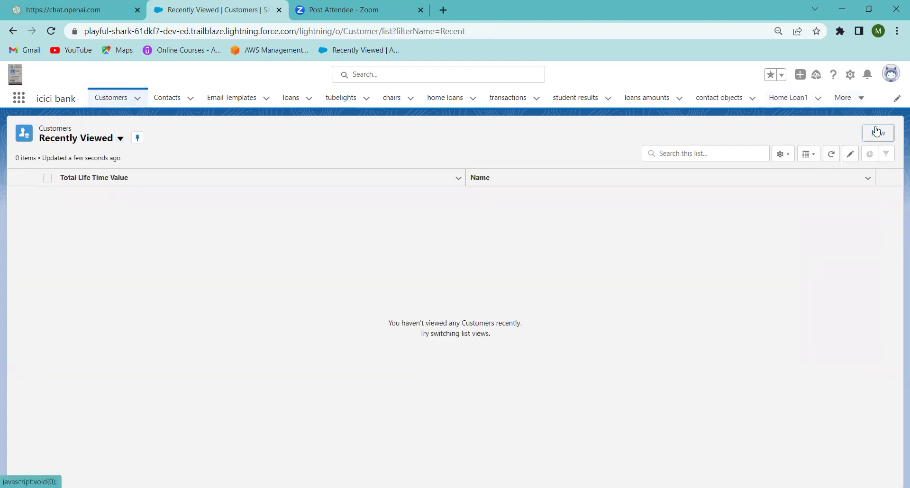
left_click(876, 132)
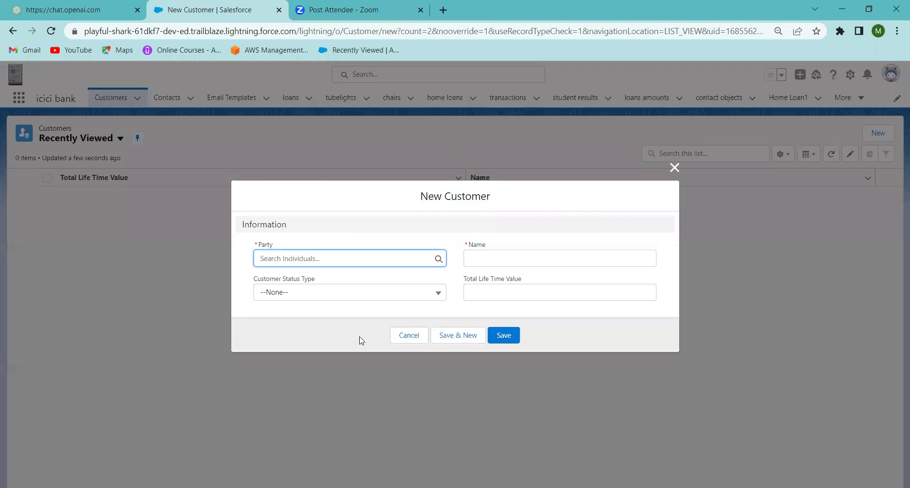
left_click(360, 298)
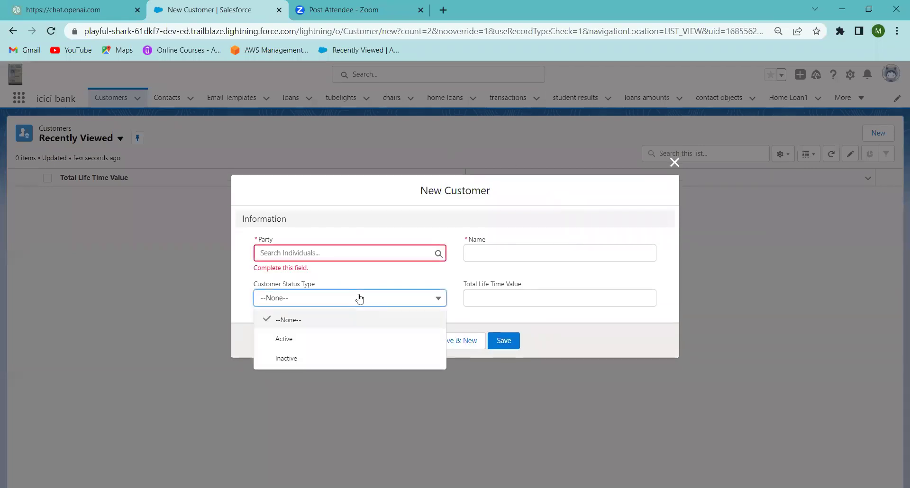
left_click(244, 382)
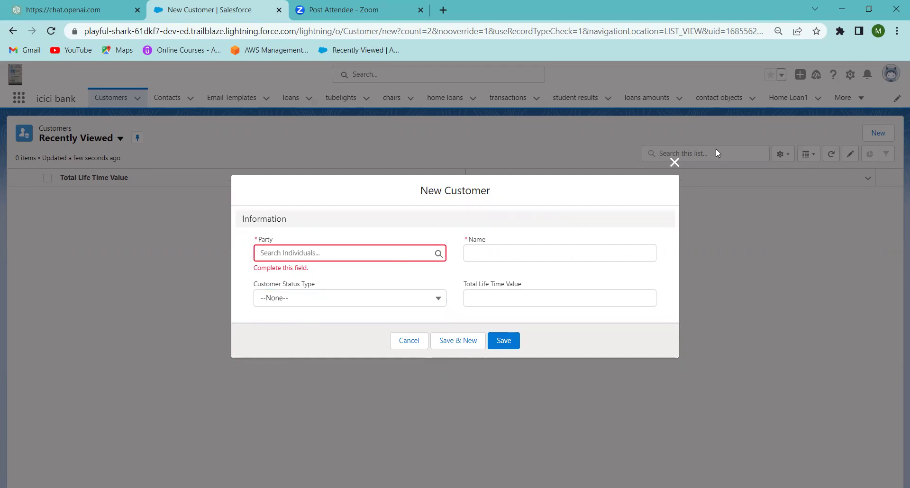
left_click(673, 163)
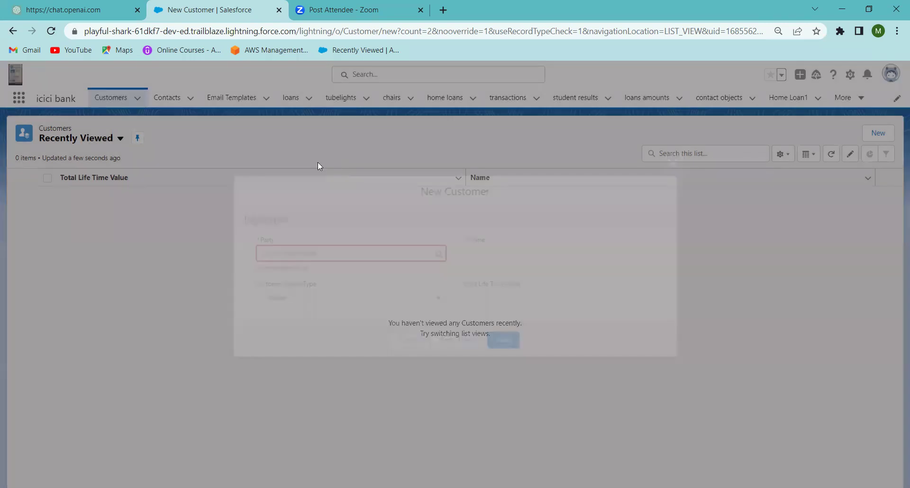
Reopen a blank new customer form, check its Total Life Time Value field, and close it without saving.
left_click(111, 105)
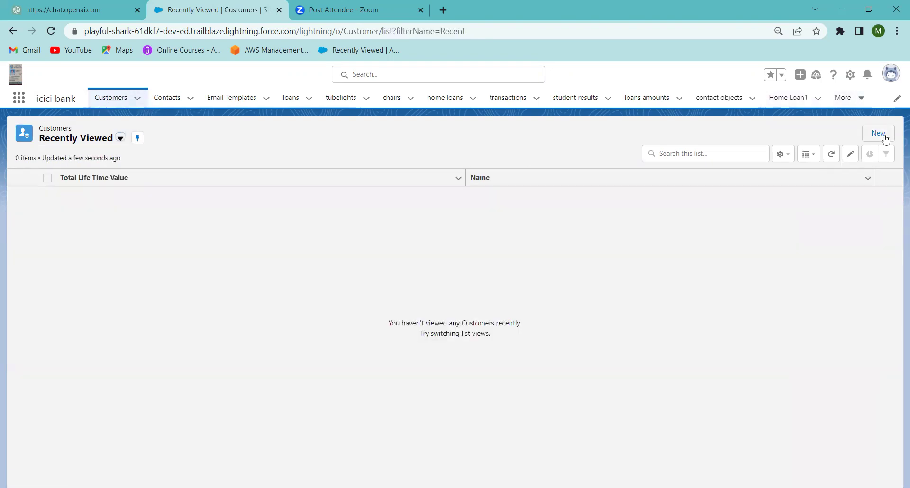
left_click(878, 133)
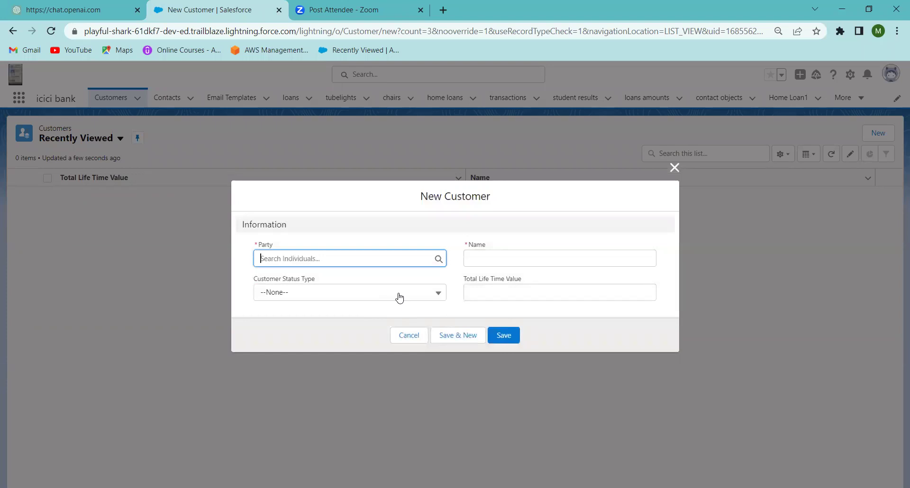
left_click(501, 294)
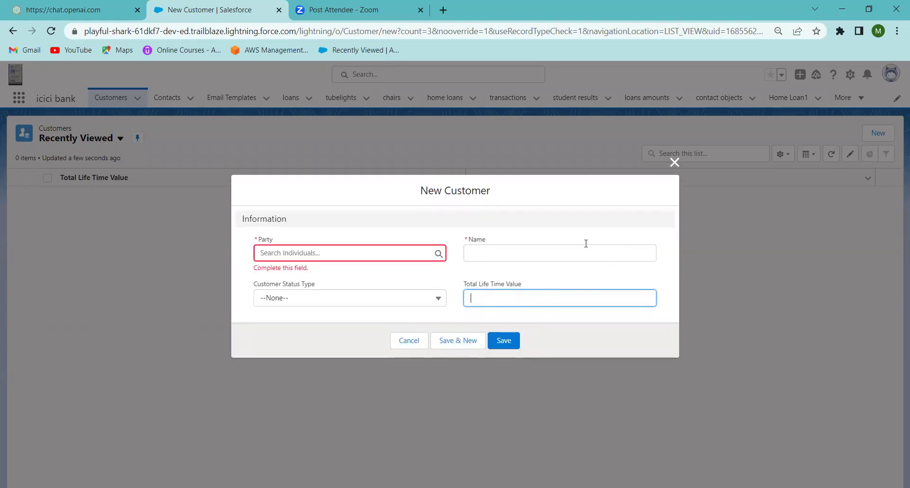
left_click(675, 162)
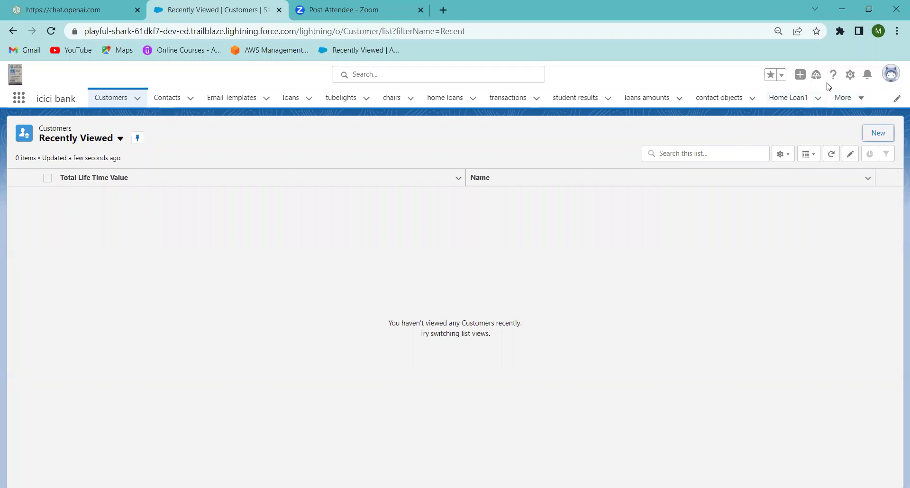
Go to Object Manager in Setup, search for "home loan", and open the Home Loan1 custom object.
left_click(849, 75)
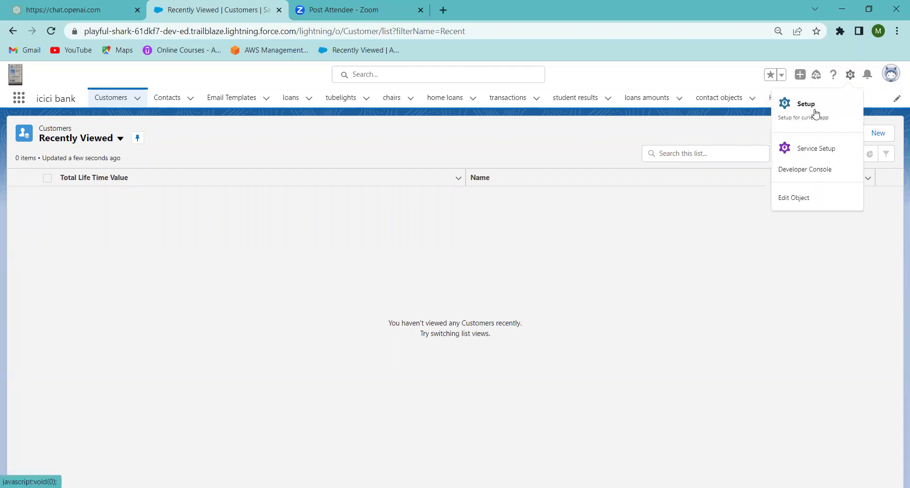
left_click(803, 124)
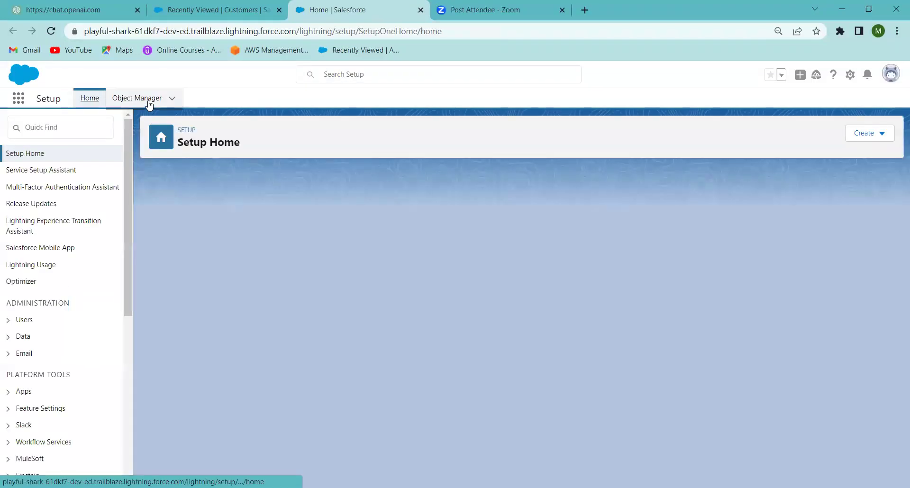
left_click(149, 103)
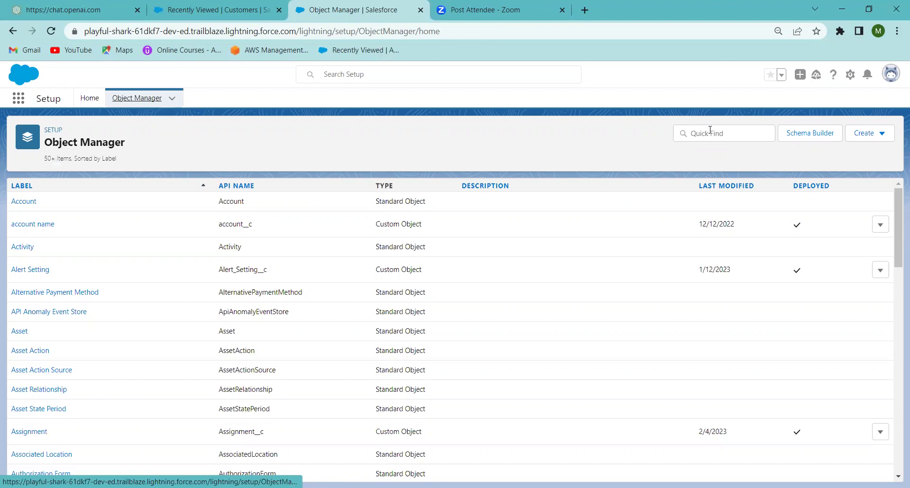
left_click(694, 134)
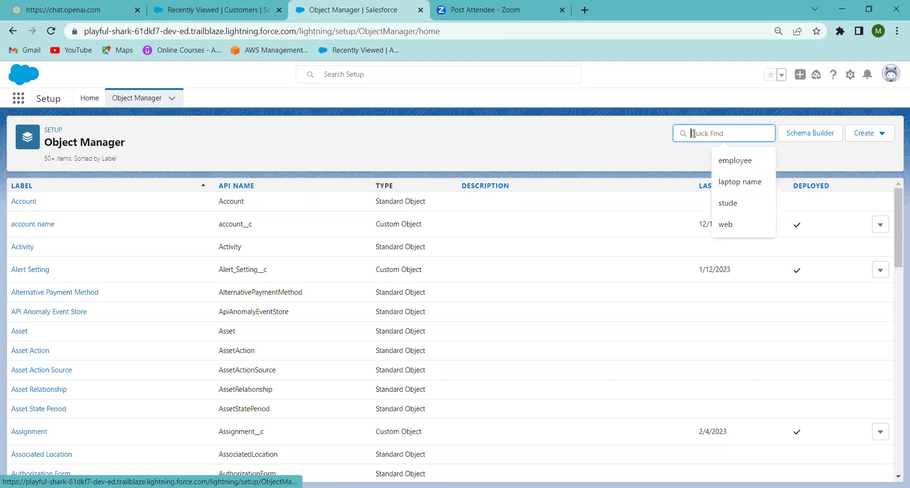
type("Fom")
type("e")
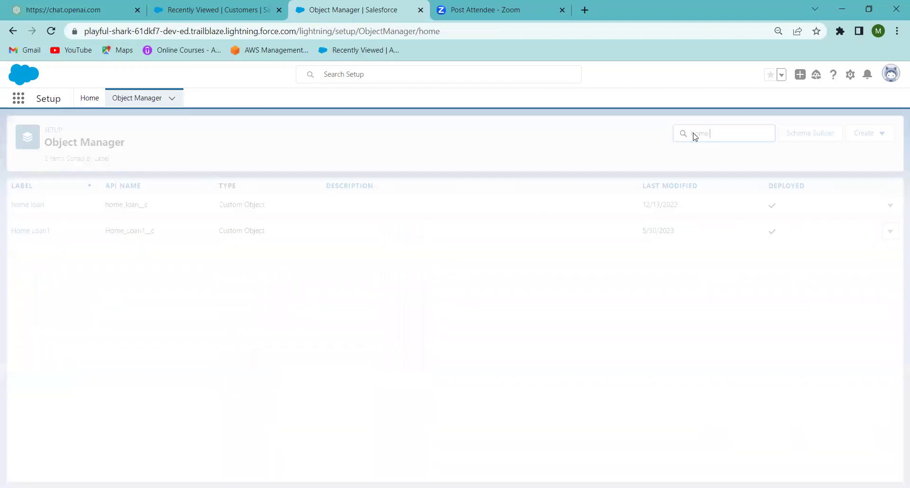
type(" loan")
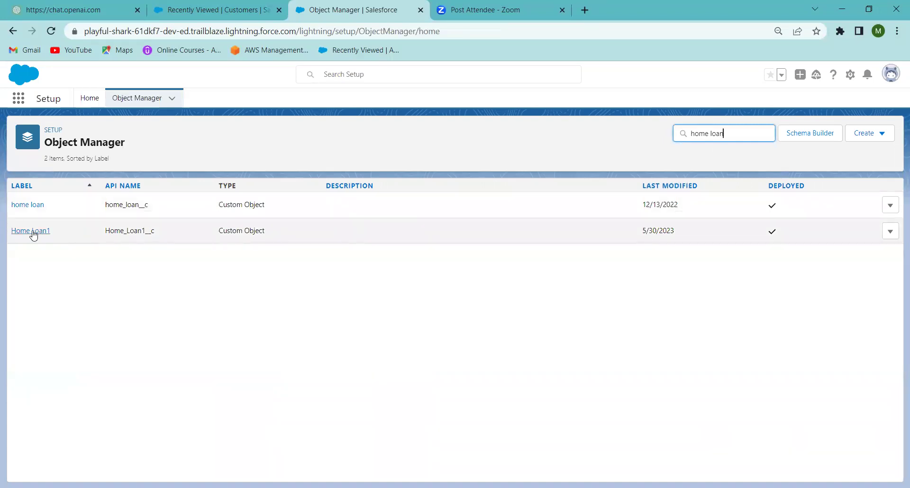
left_click(33, 234)
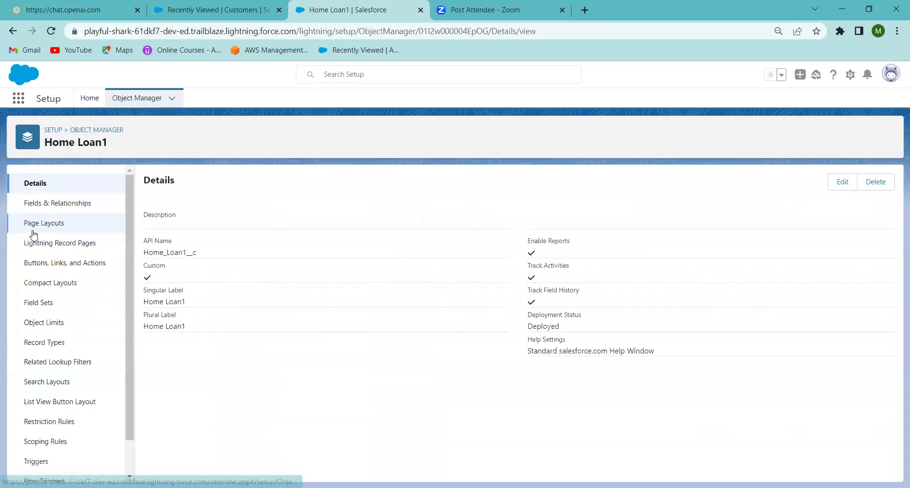
Start a new custom field for the Home Loan1 object with Lookup Relationship as its data type.
left_click(61, 208)
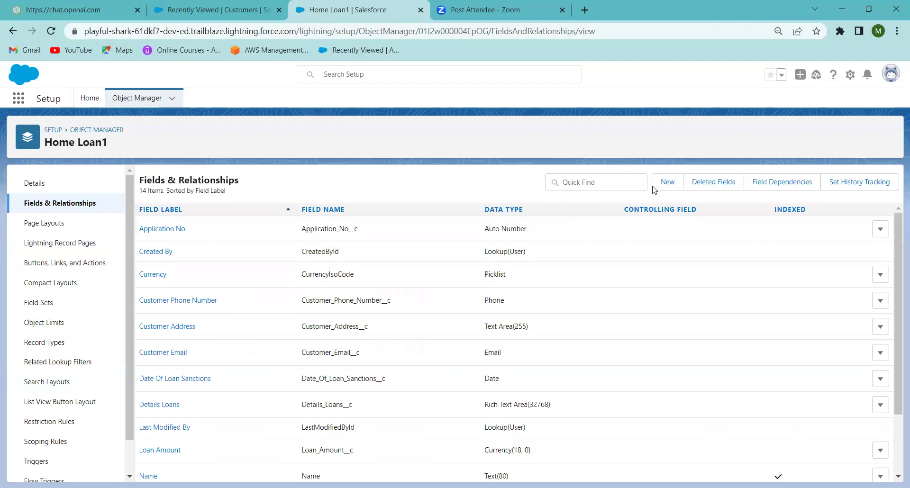
left_click(664, 187)
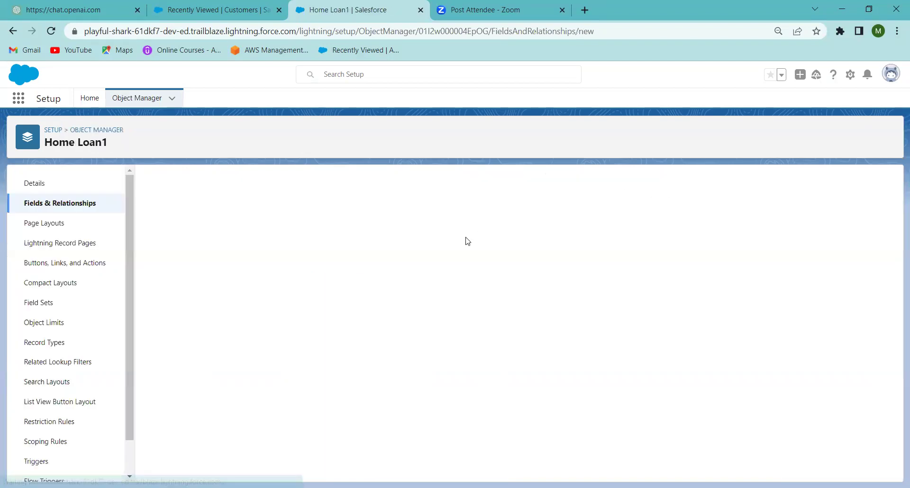
left_click(176, 301)
left_click(156, 373)
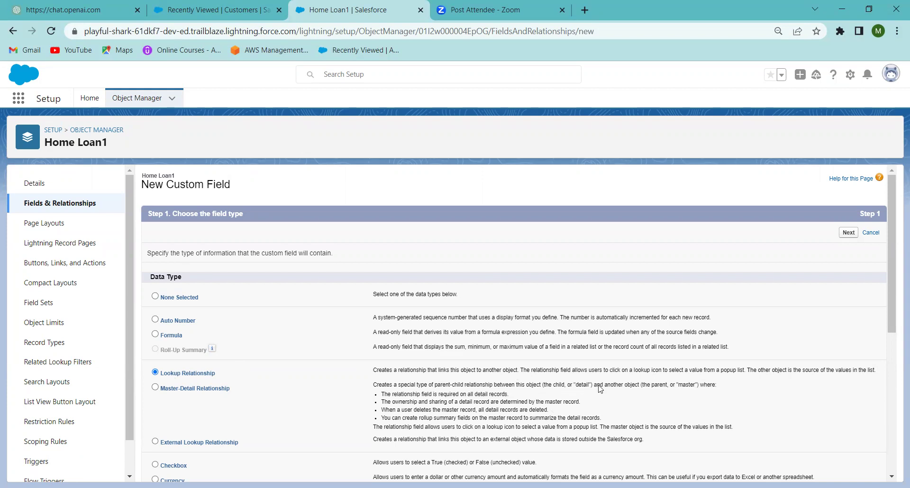
left_click(848, 233)
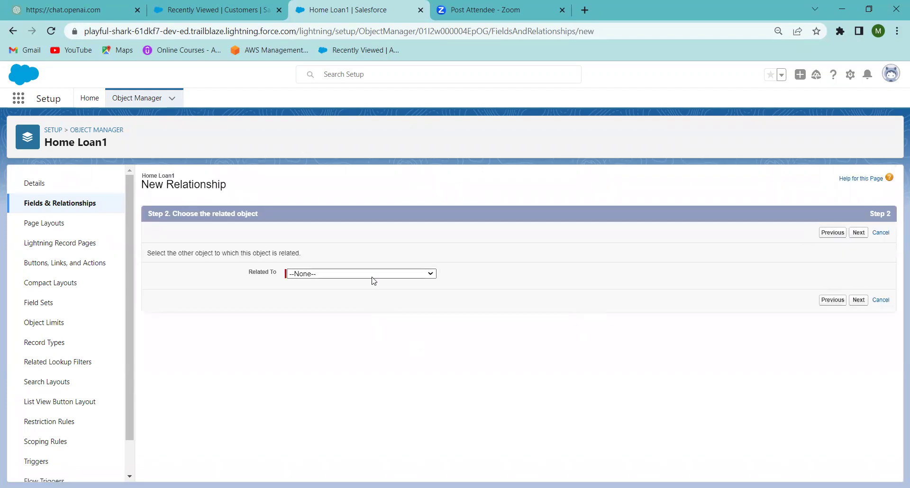
Choose Customer as the related object for the lookup and proceed to its label and name settings.
left_click(375, 274)
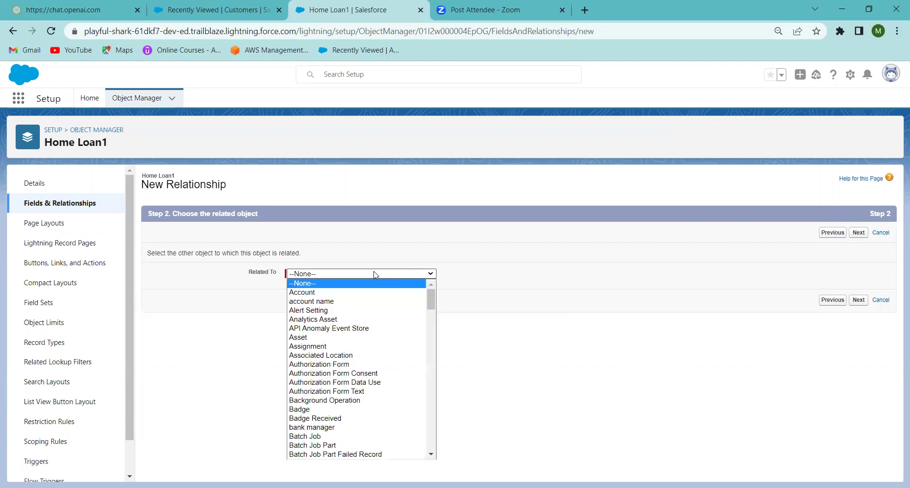
type("cust")
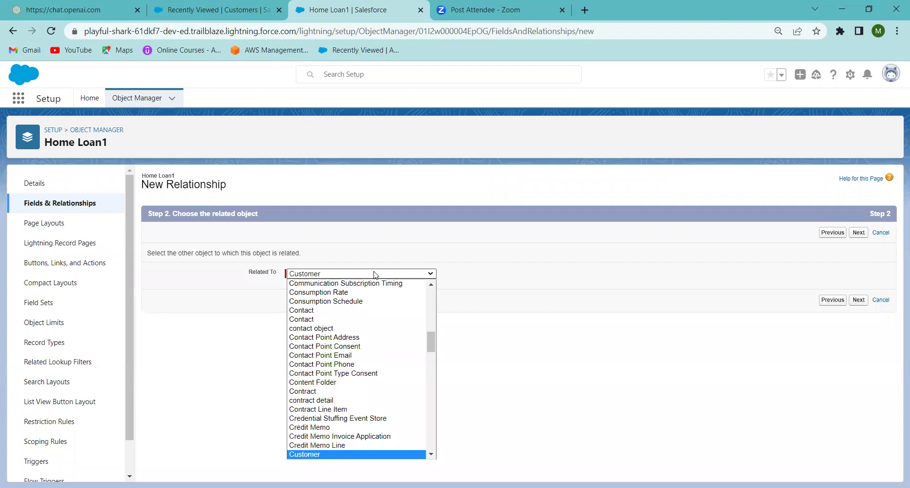
type("cont")
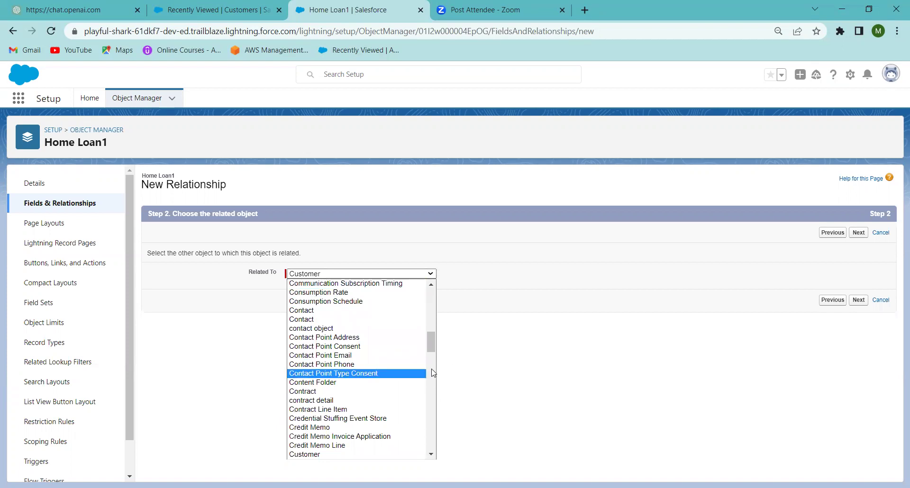
scroll(433, 373, "down", 3)
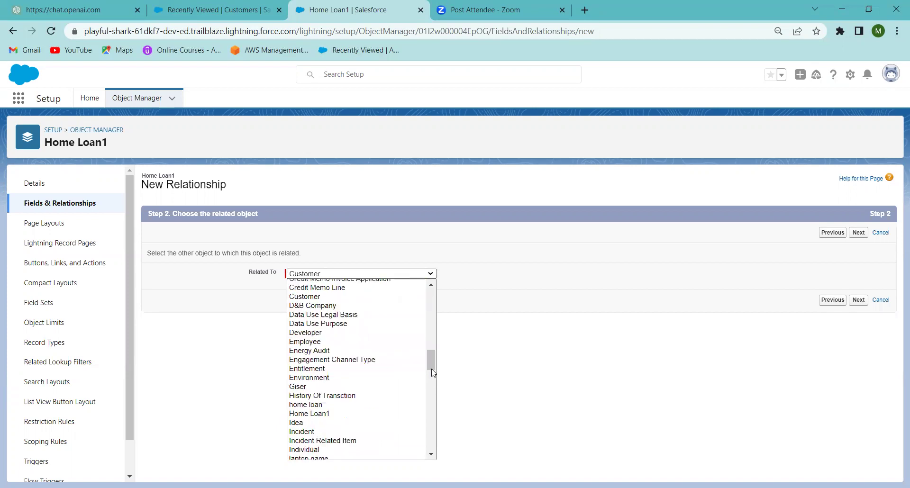
left_click(303, 297)
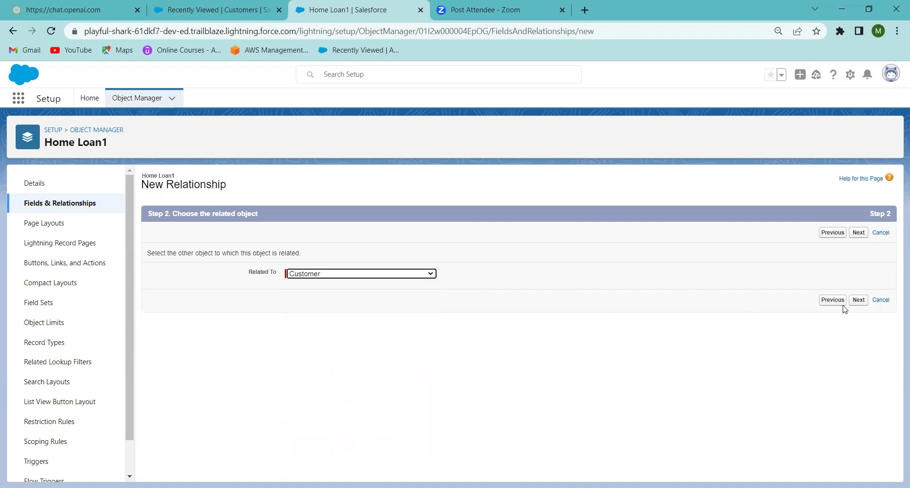
left_click(859, 300)
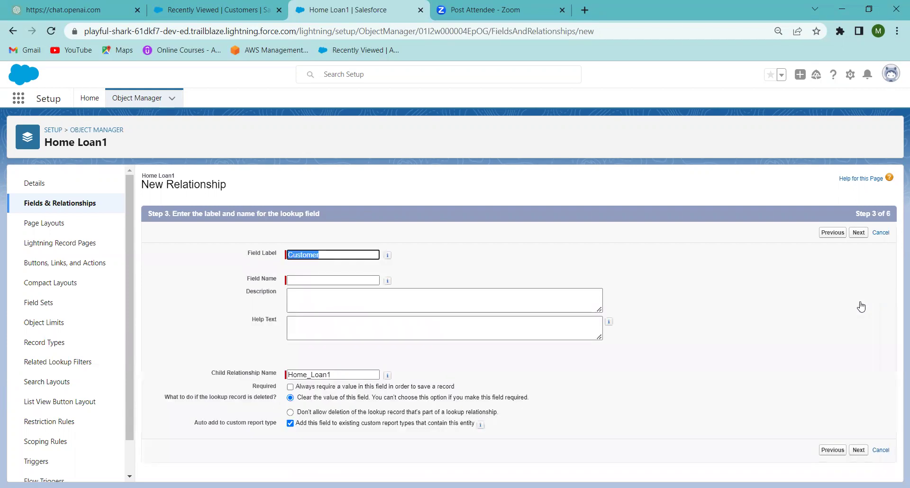
Name the lookup field Customer, accept the default field-level security, page layout and related list settings, and save it.
left_click(295, 280)
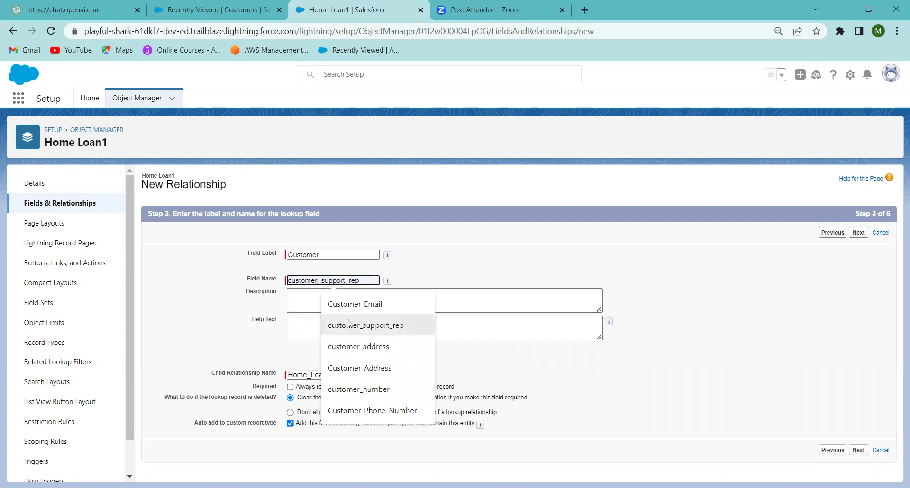
left_click(575, 388)
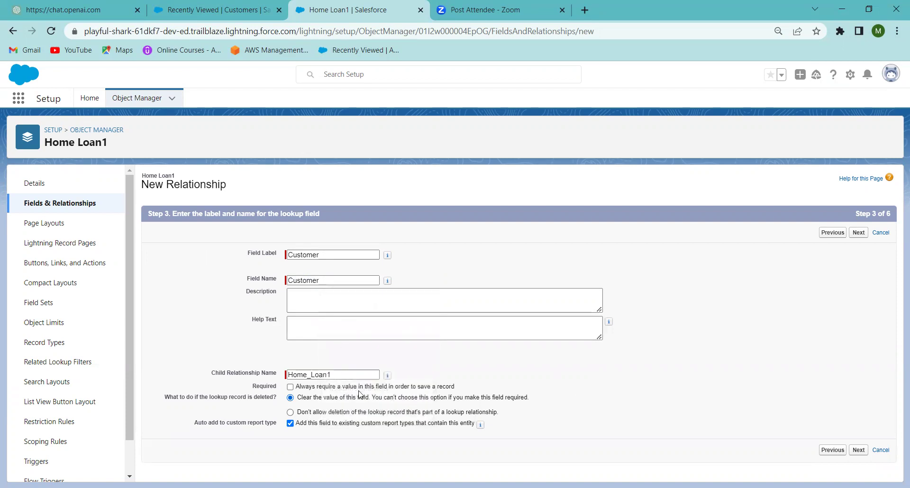
left_click(859, 233)
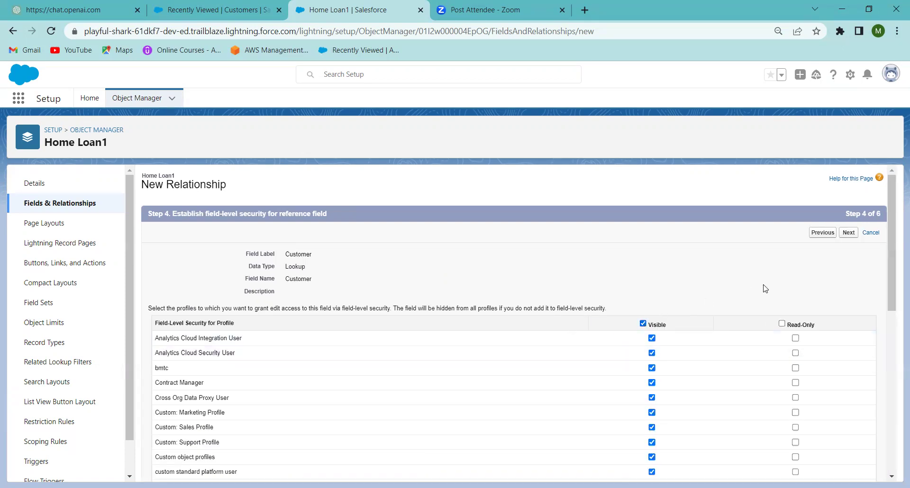
left_click(852, 237)
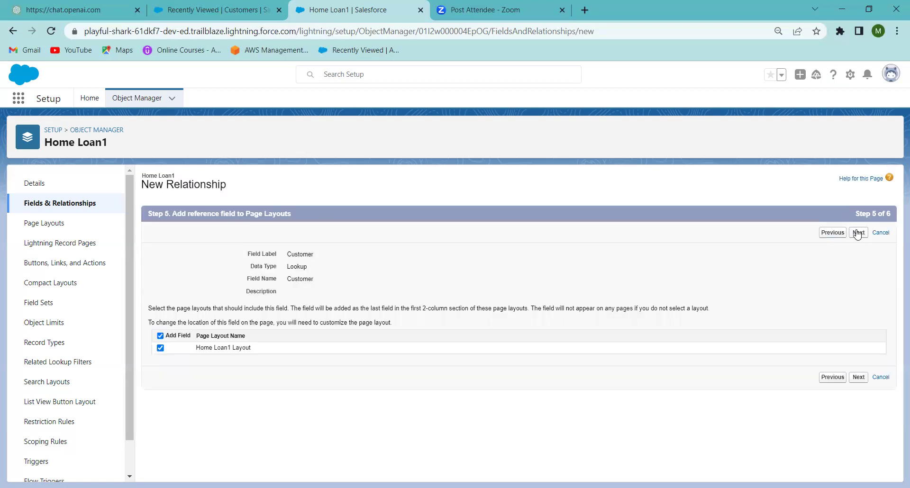
left_click(857, 233)
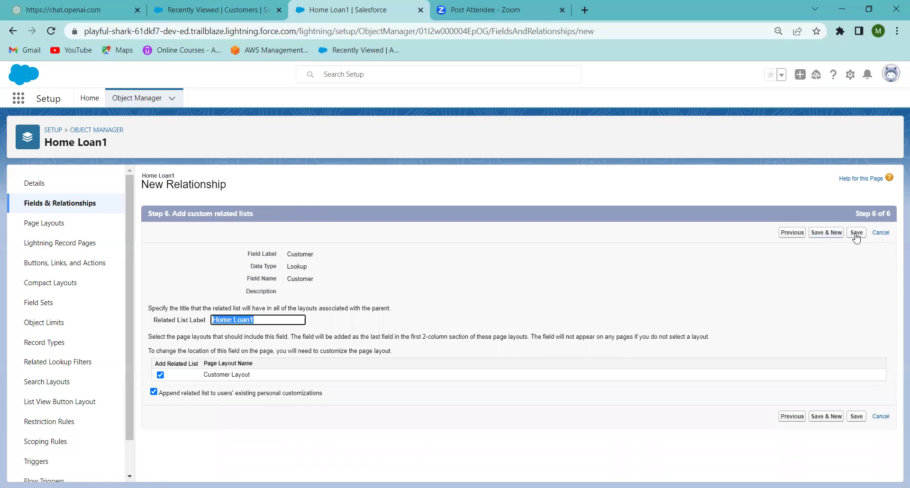
left_click(857, 233)
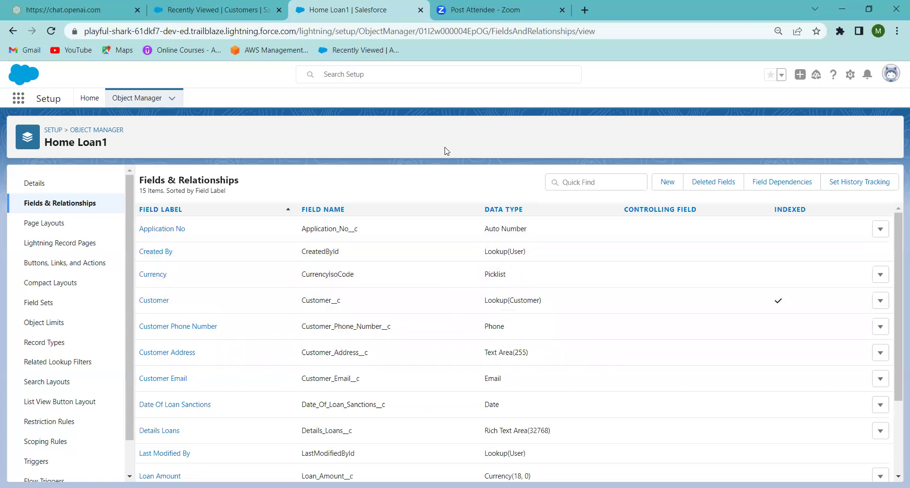
Return to the icici bank app and open a blank new customer form from the Customers list.
left_click(218, 9)
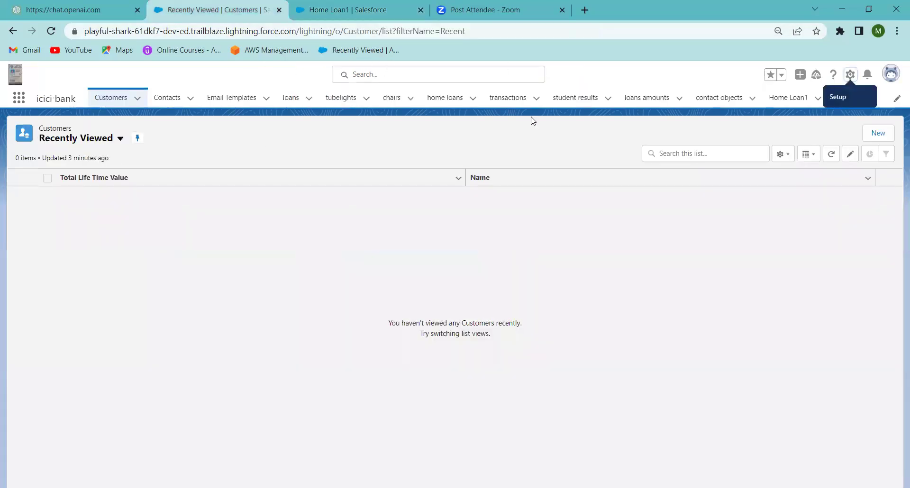
left_click(783, 100)
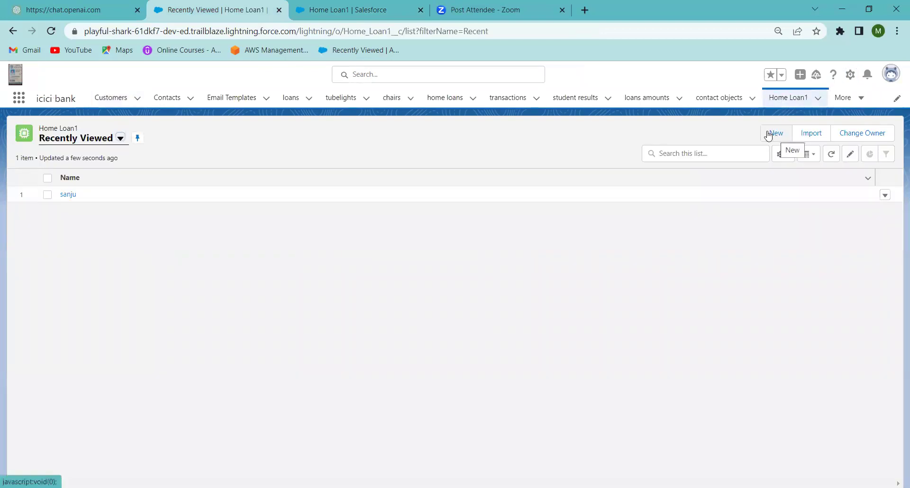
left_click(776, 134)
left_click(113, 97)
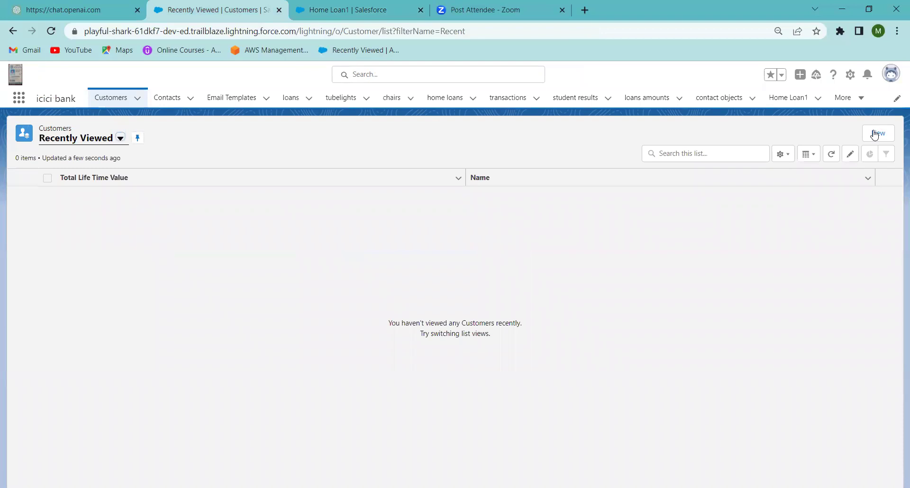
left_click(875, 134)
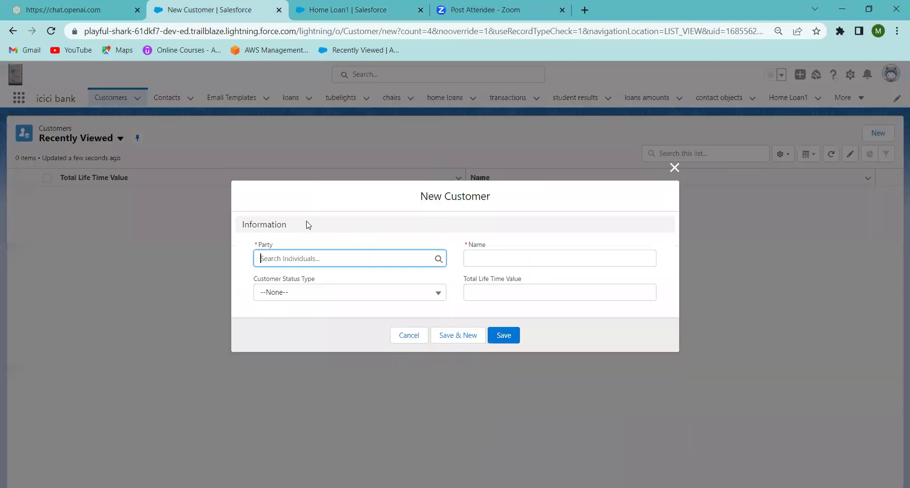
left_click(301, 254)
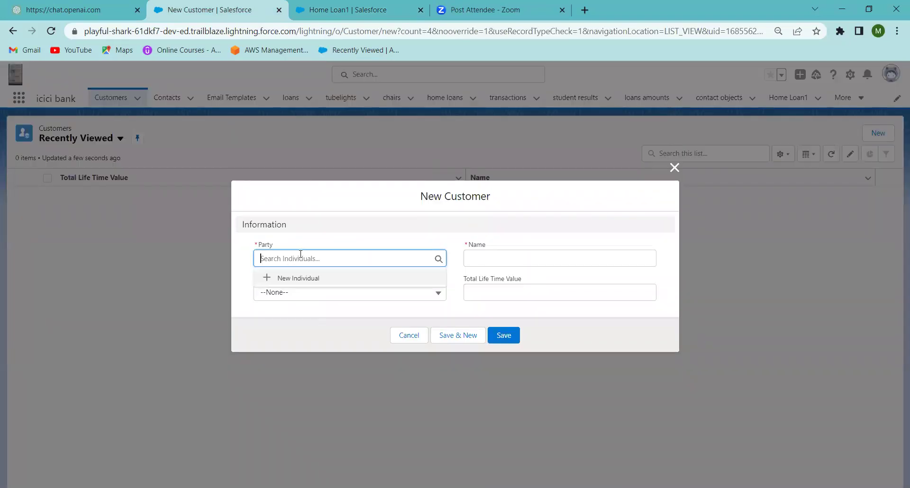
type("dfgg")
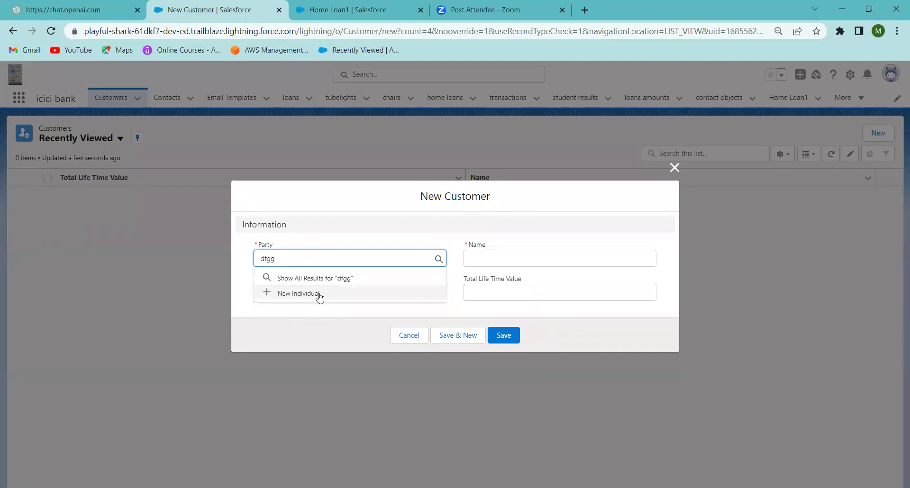
left_click(317, 348)
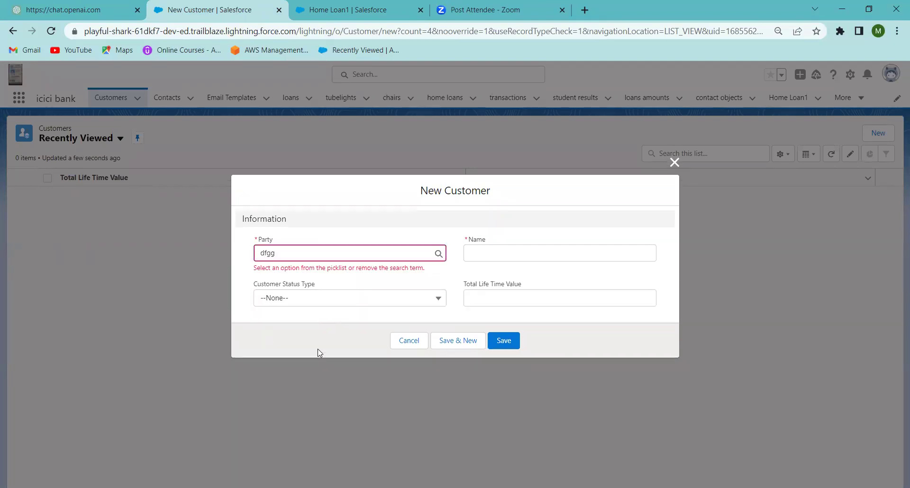
left_click(310, 298)
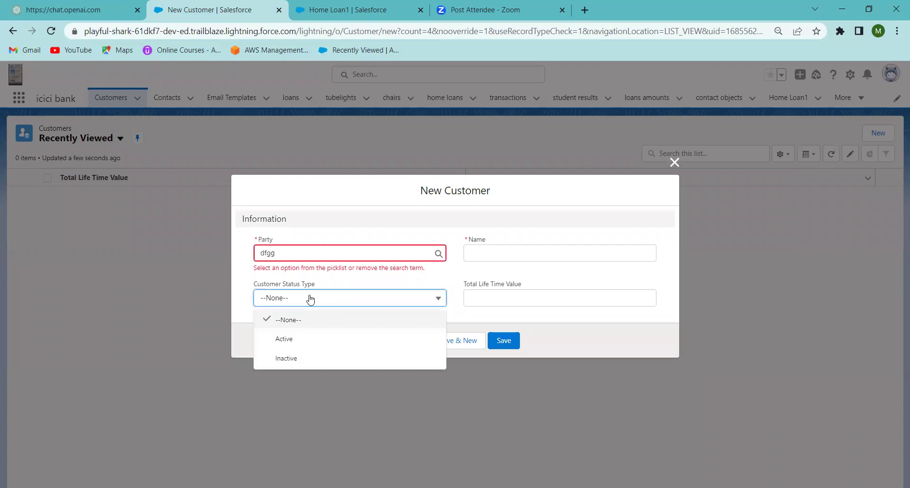
left_click(279, 255)
key("BackSpace")
key("BackSpace")
key("BackSpace")
key("BackSpace")
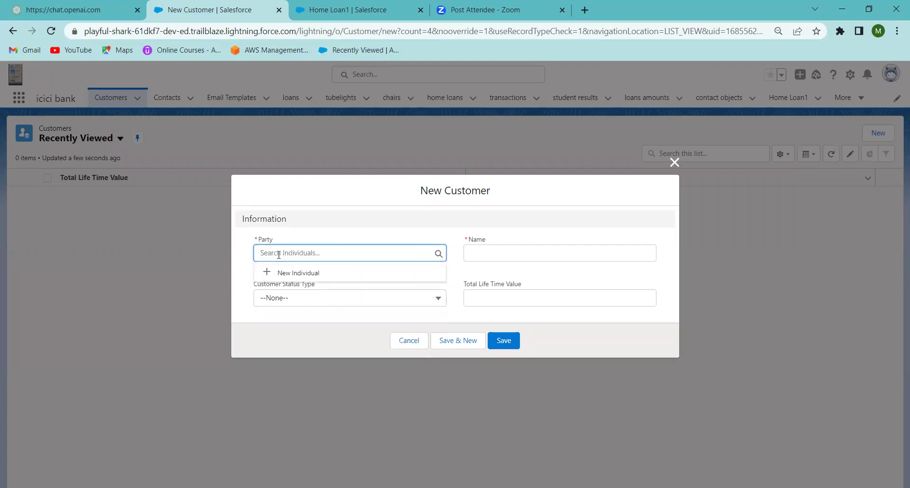
Create a new individual for the customer's Party with salutation Mr. and the person's last name, and save it.
left_click(302, 273)
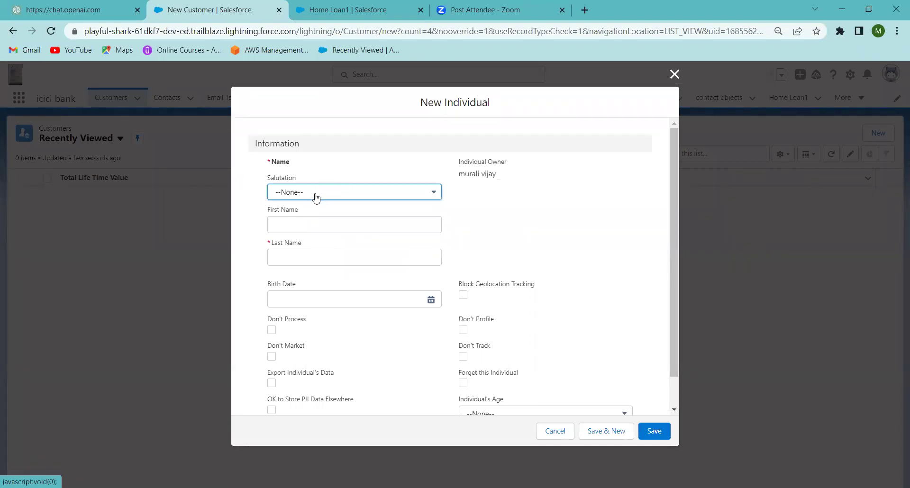
left_click(314, 194)
left_click(304, 233)
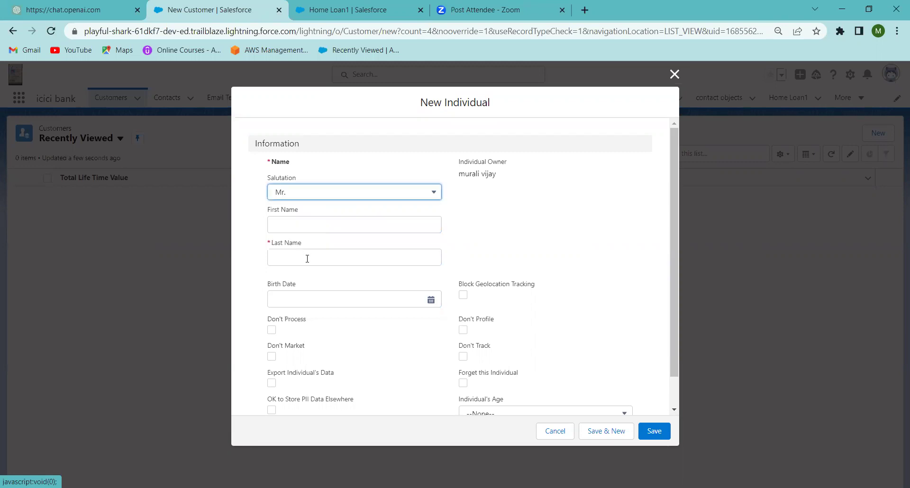
left_click(298, 261)
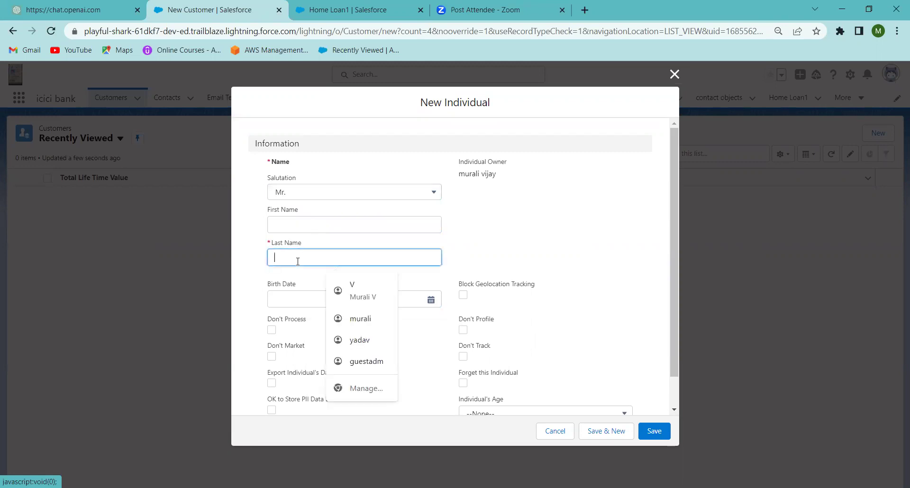
type("murali")
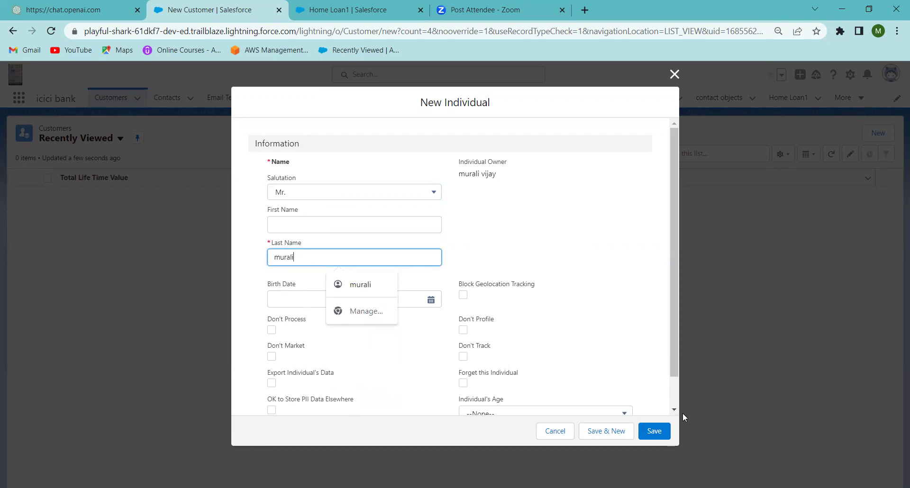
scroll(674, 398, "down", 2)
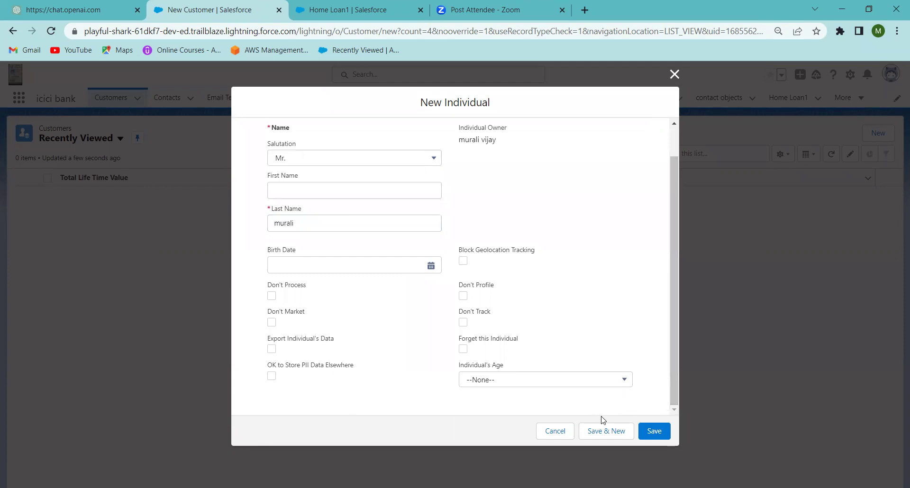
left_click(654, 432)
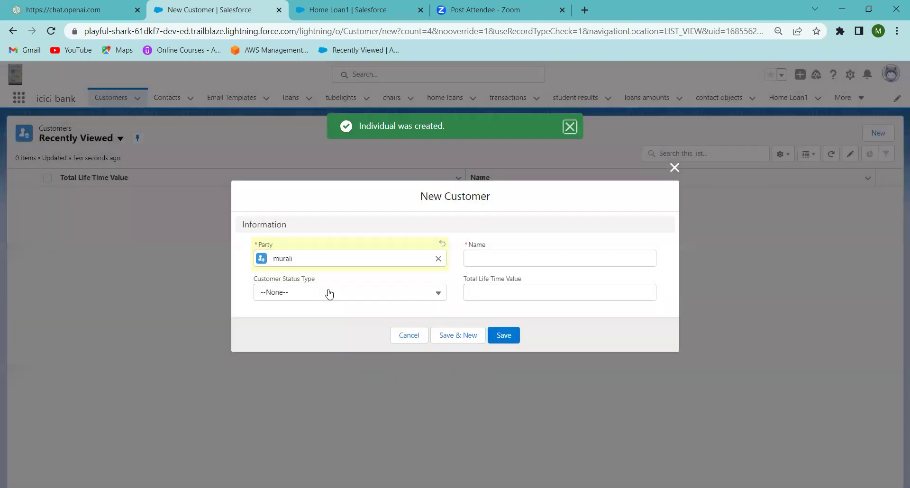
Set the customer status type to Active, fill in the customer's name and a Total Life Time Value of 10, and save the customer.
left_click(307, 293)
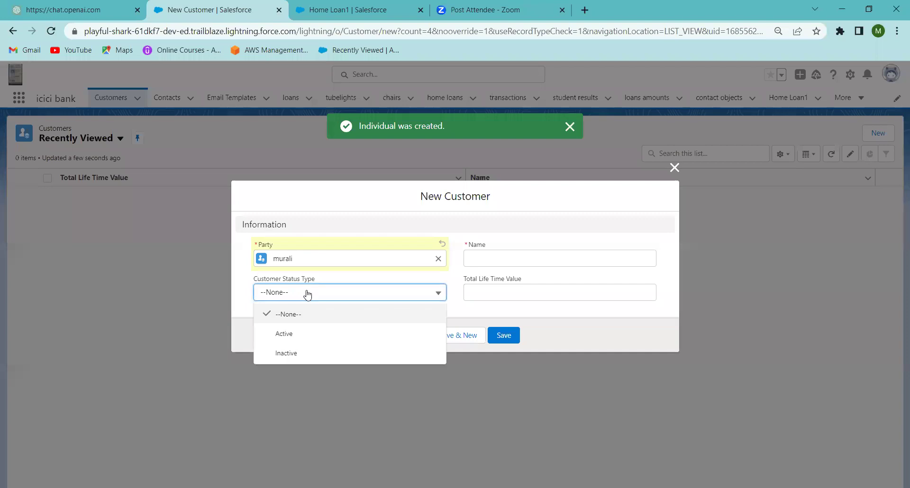
left_click(290, 336)
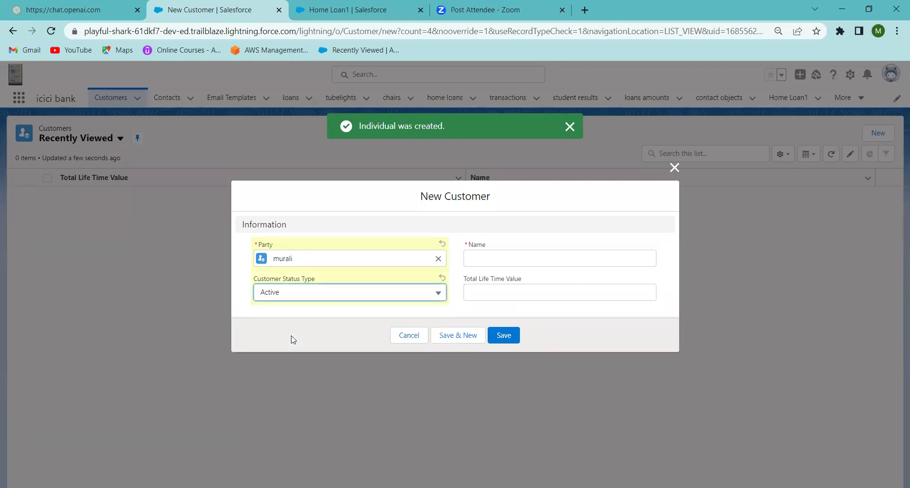
left_click(476, 263)
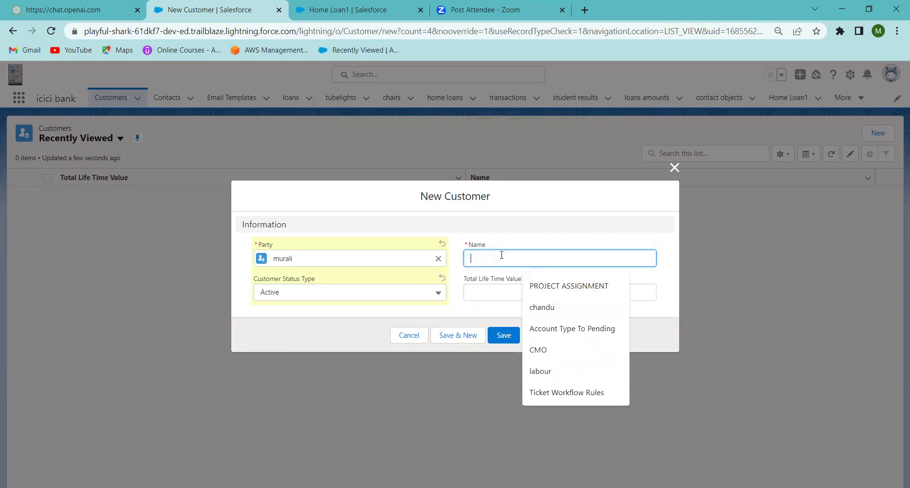
type("mura")
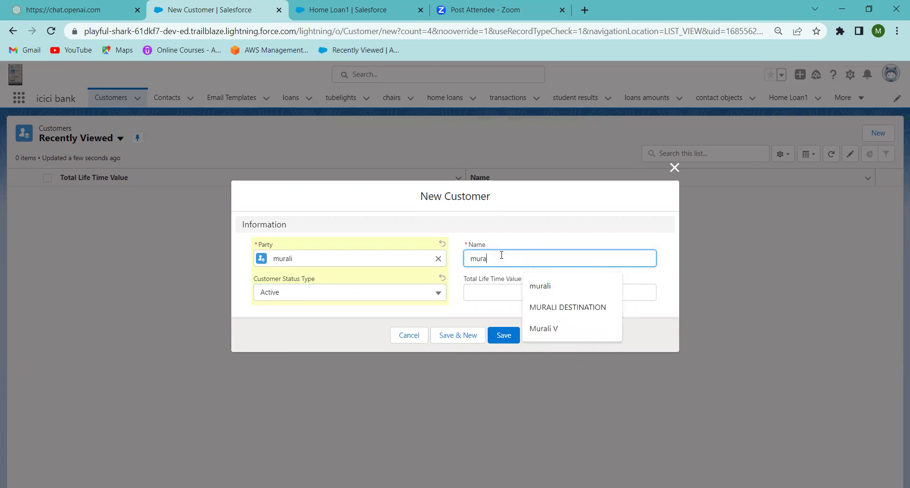
type("li loan")
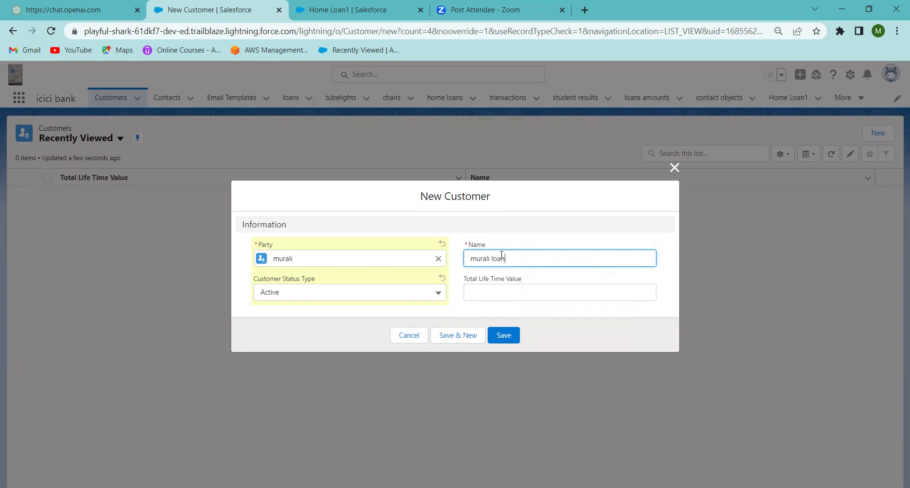
left_click(498, 286)
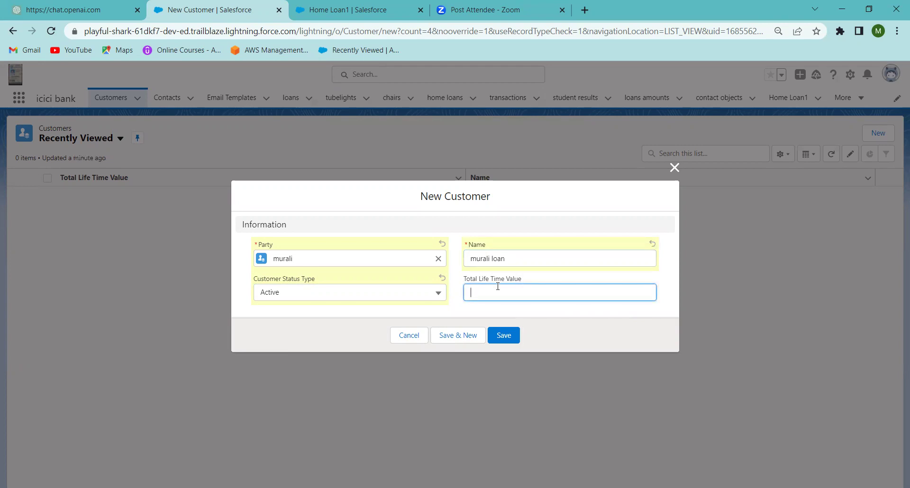
type("10")
left_click(501, 340)
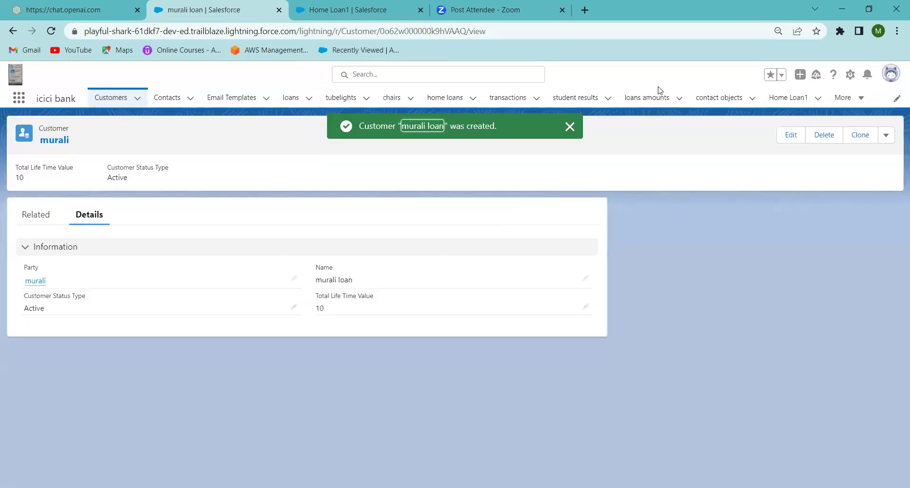
Start a new Home Loan1 record and fill in the borrower's name.
left_click(799, 100)
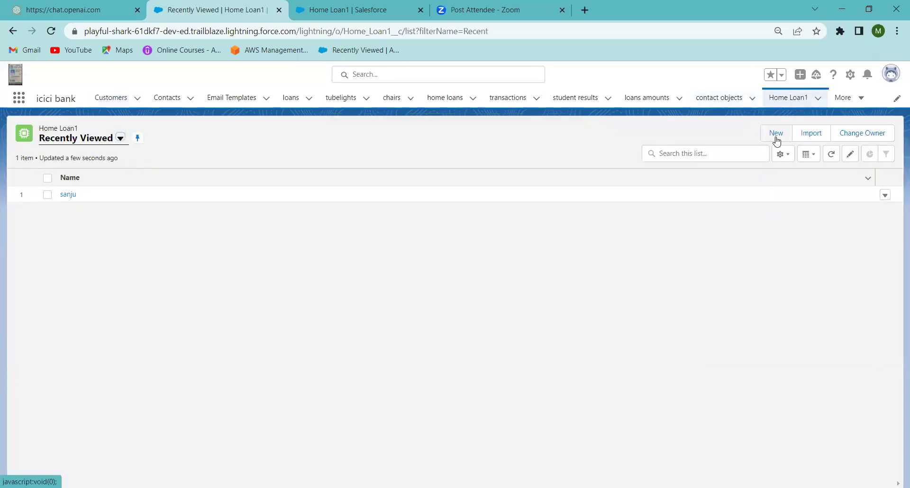
left_click(776, 134)
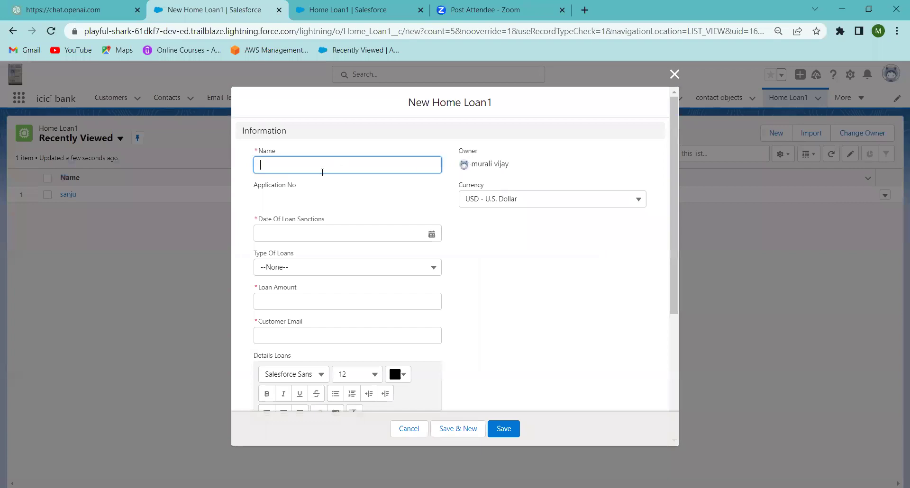
left_click(319, 167)
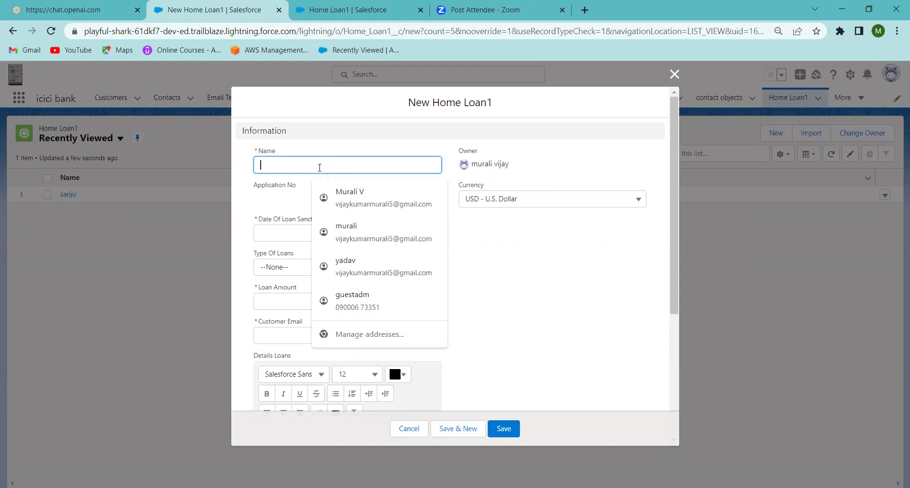
type("mur")
key("BackSpace")
type("sanju")
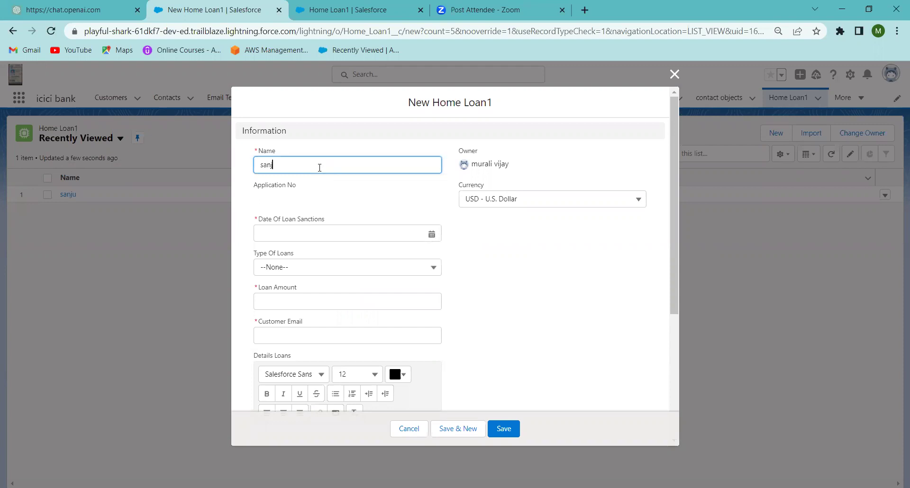
Set the Date Of Loan Sanctions to 5/31/2023 and the type of loan to Agriculture loan.
left_click(297, 227)
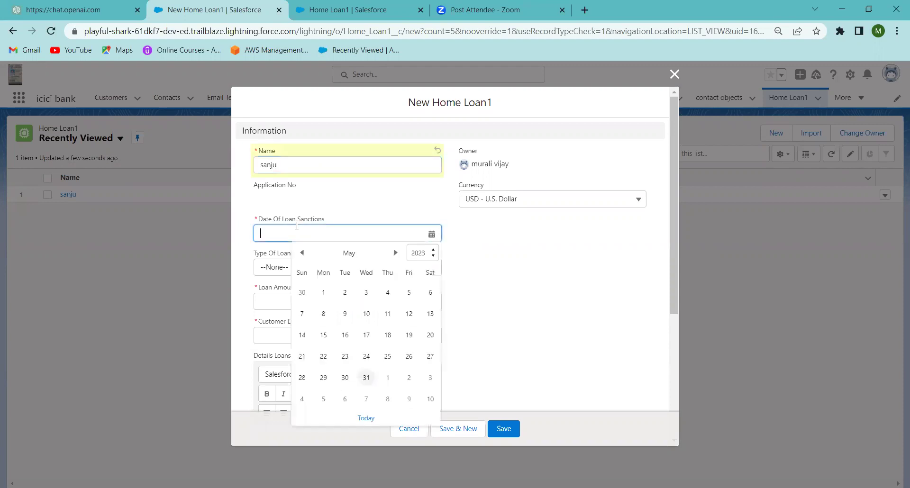
left_click(367, 379)
left_click(320, 266)
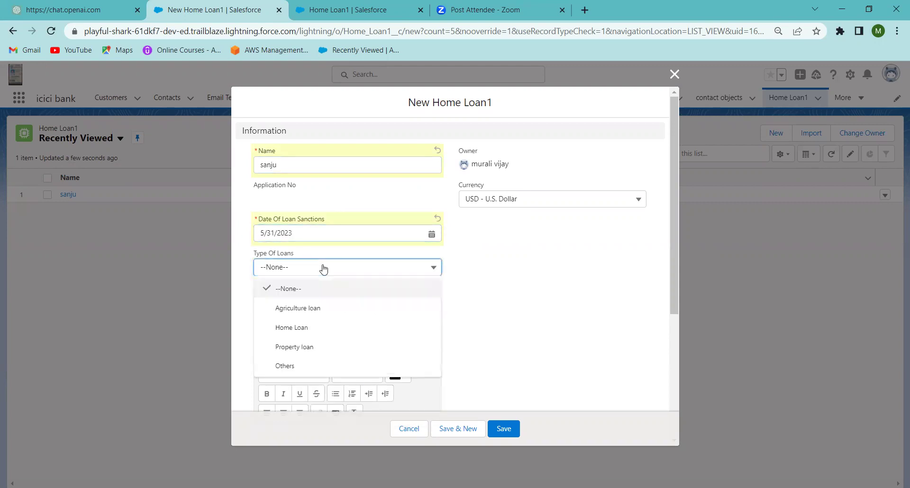
left_click(316, 307)
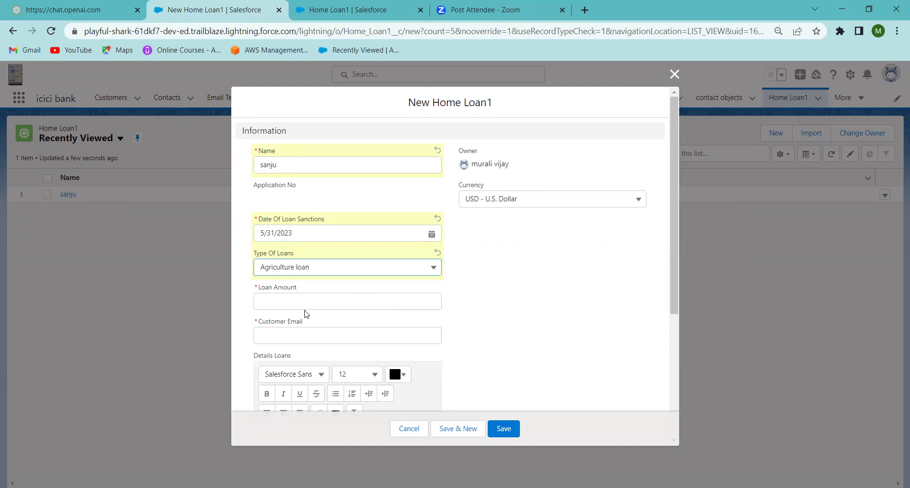
left_click(309, 301)
type("200000")
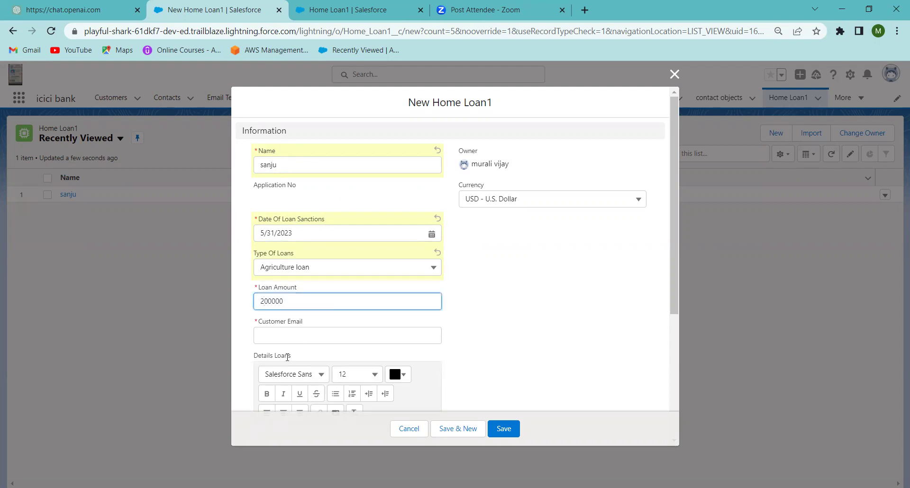
left_click(297, 334)
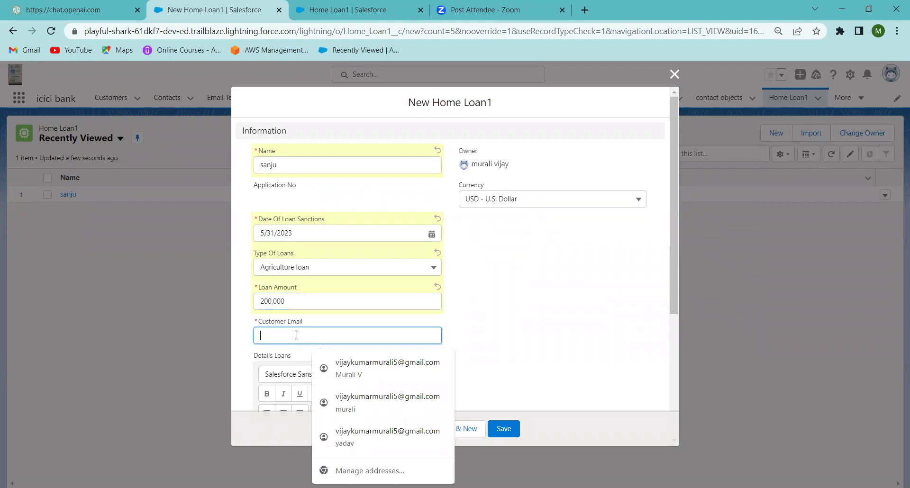
left_click(375, 368)
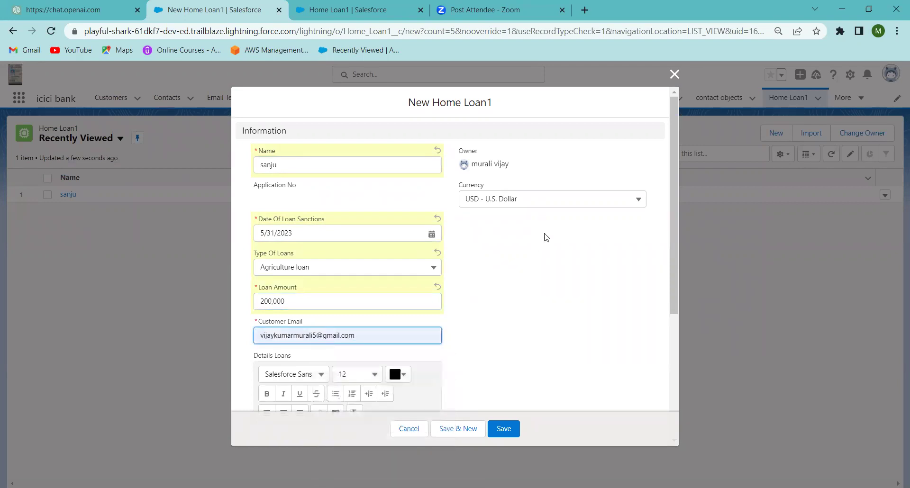
left_click(678, 388)
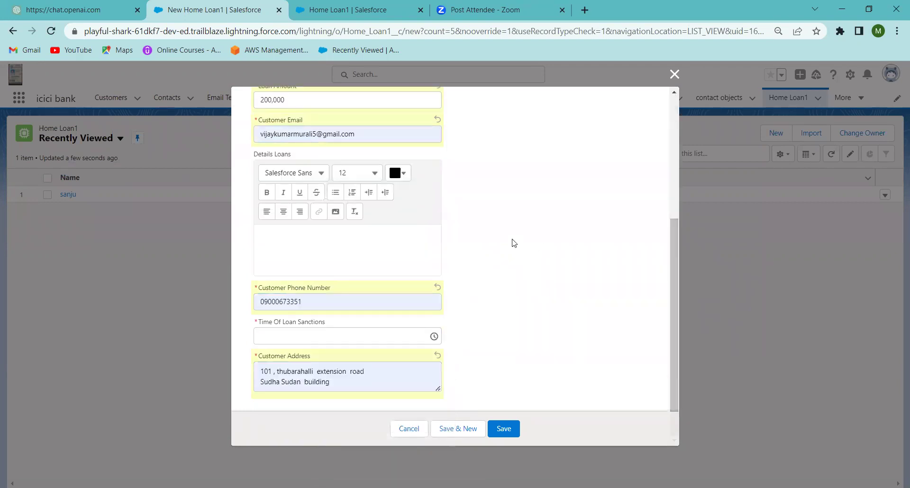
left_click(297, 237)
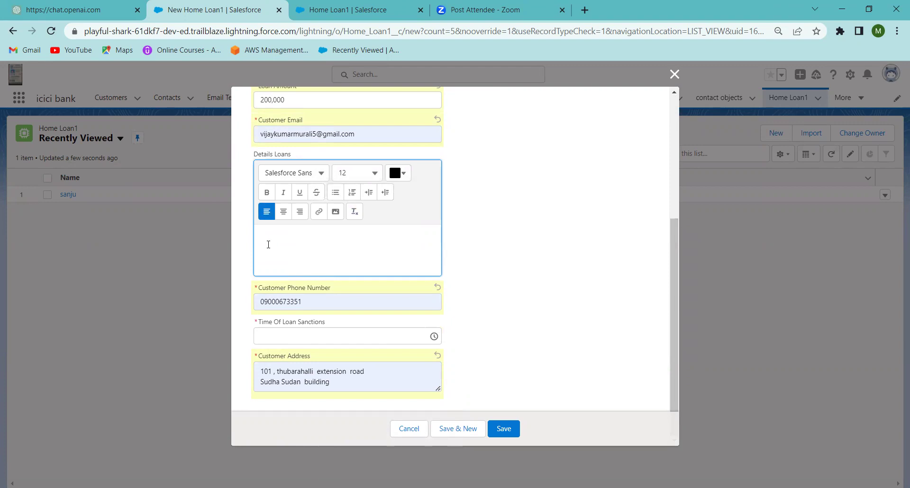
type("loan sancedtioned for aggri")
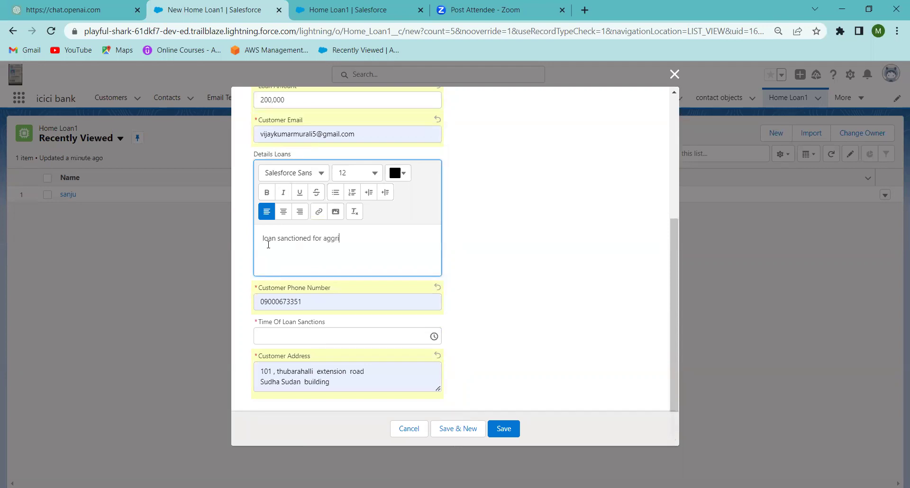
key("BackSpace")
key("BackSpace")
type("griculture")
left_click(305, 342)
left_click(286, 398)
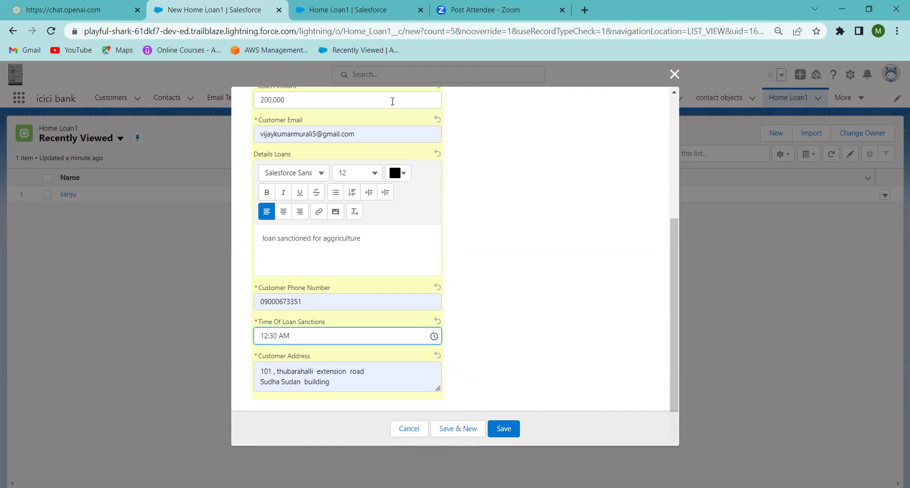
left_click(675, 76)
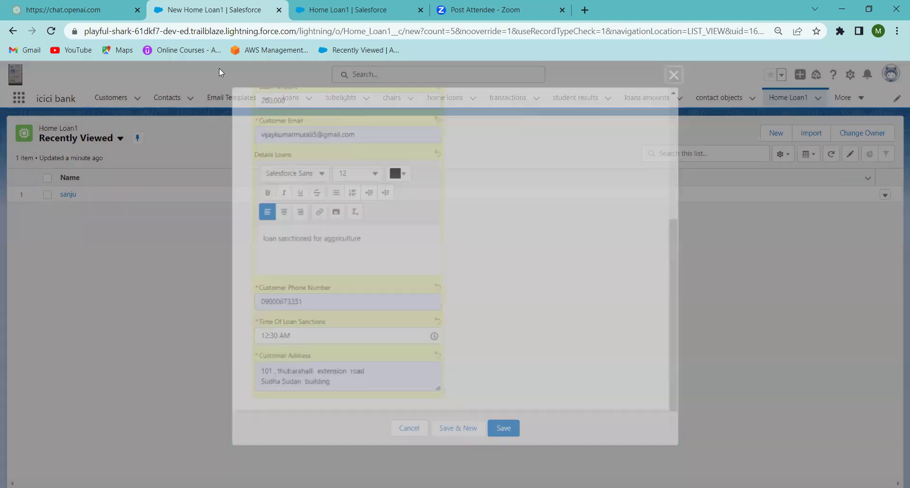
Reload the Home Loan1 list, start a new record, and fill in the borrower's name.
left_click(51, 31)
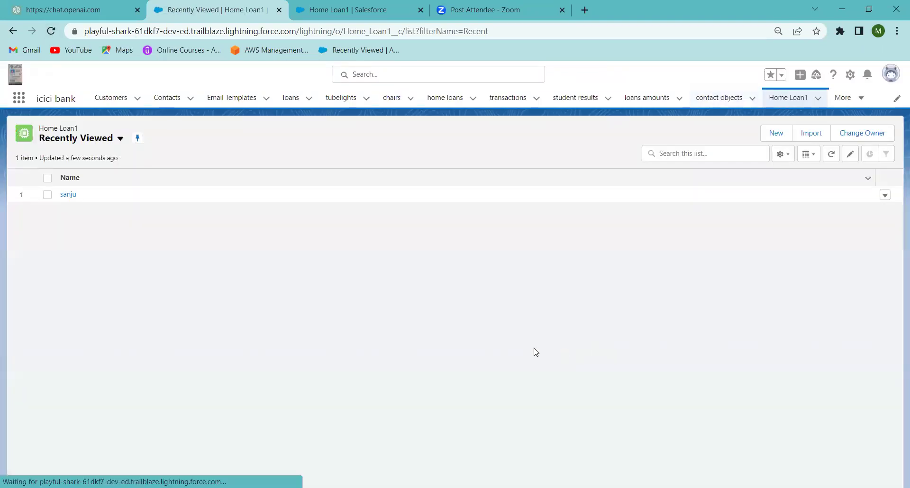
left_click(783, 134)
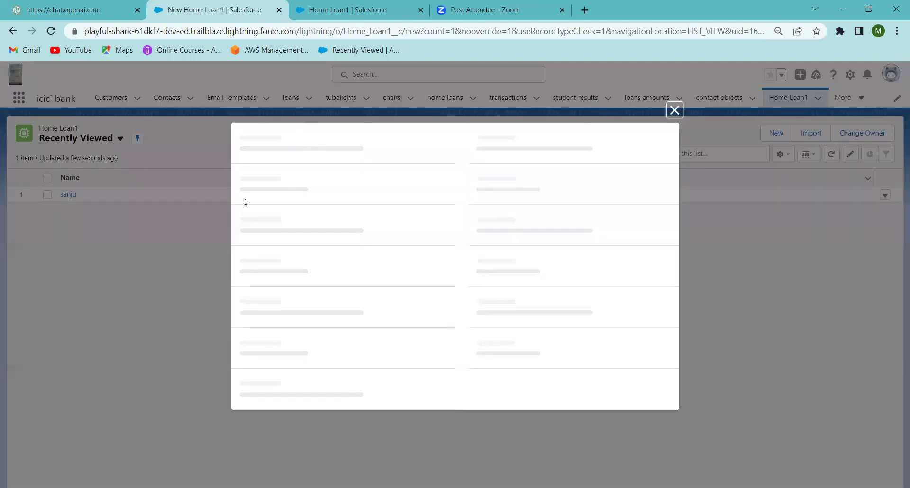
left_click(293, 173)
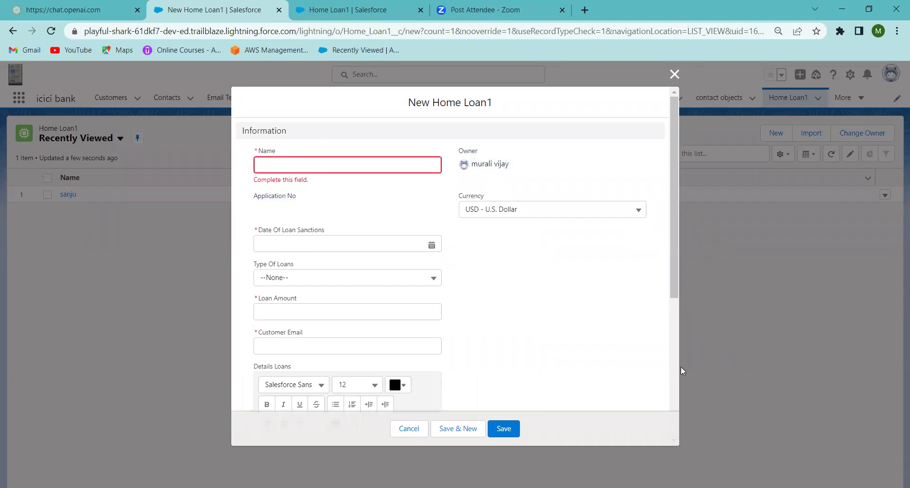
scroll(675, 386, "down", 5)
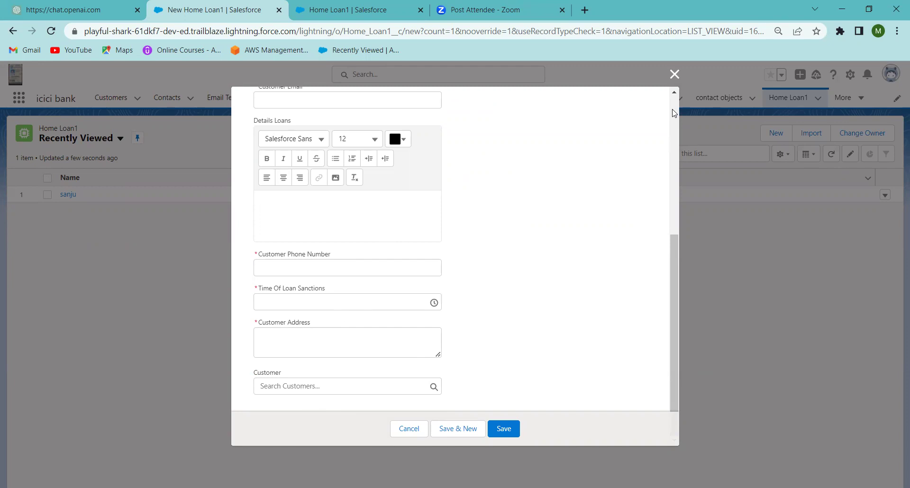
scroll(672, 114, "up", 5)
left_click(284, 166)
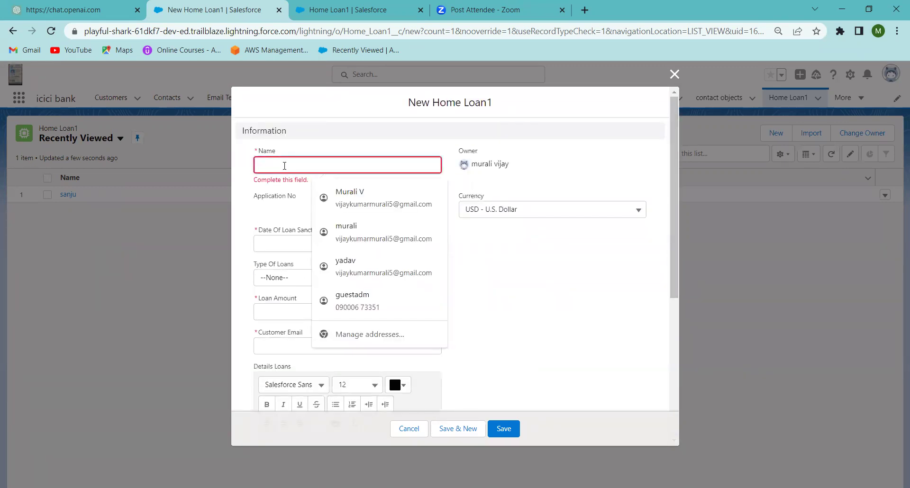
type("venky")
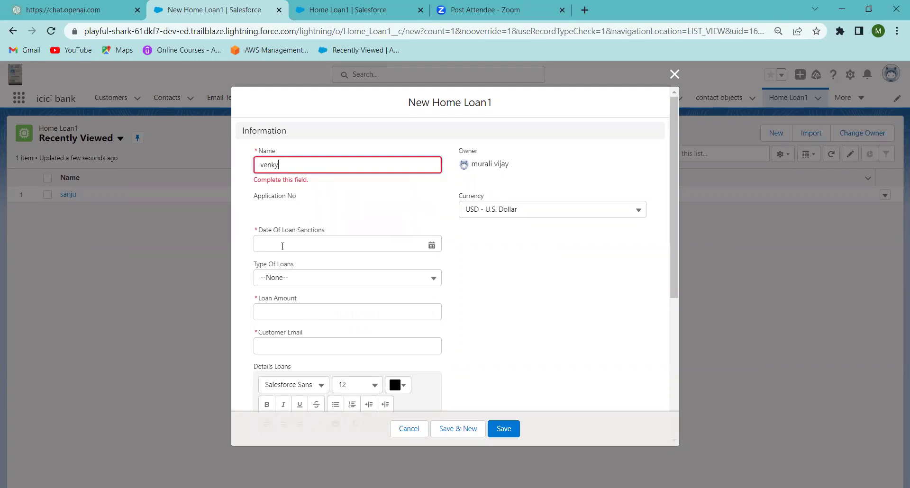
Set the new loan's Date Of Loan Sanctions to 5/31/2023 and its type to Agriculture loan.
left_click(303, 240)
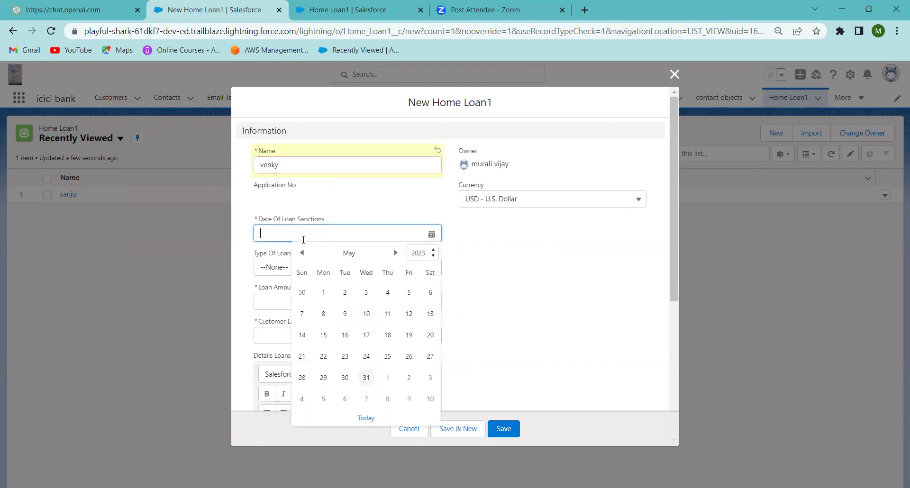
left_click(366, 377)
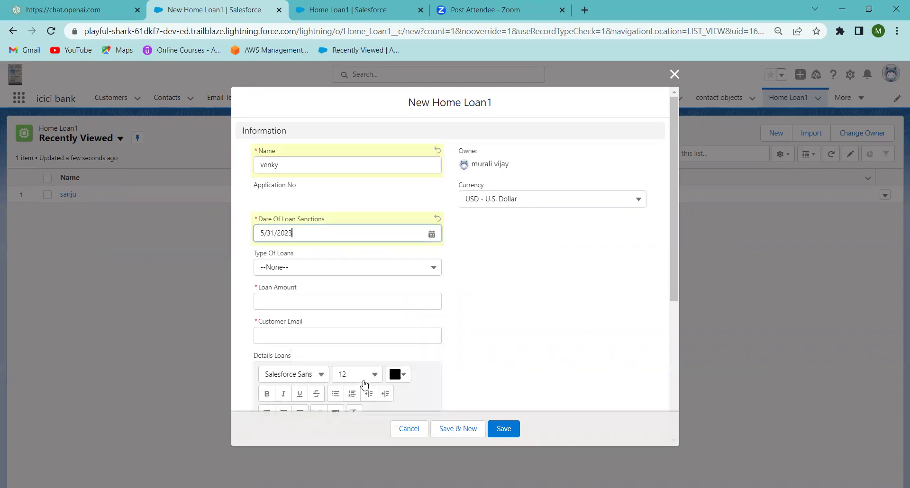
left_click(301, 273)
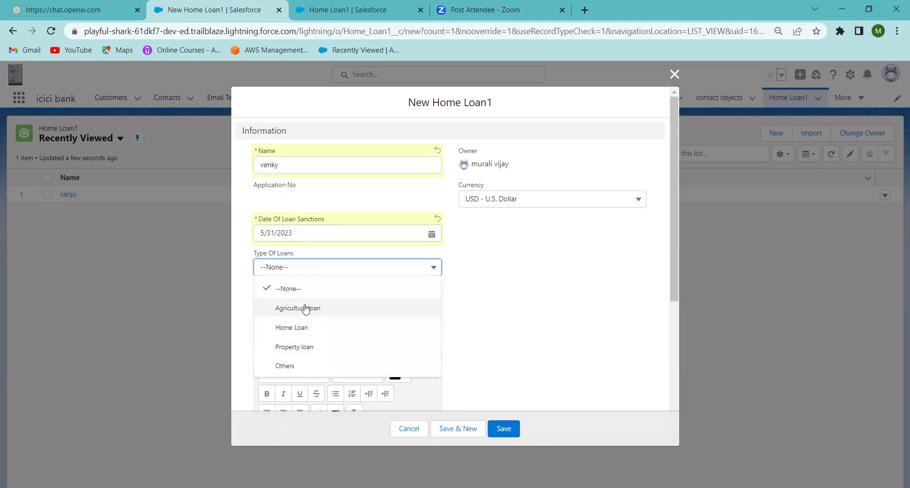
left_click(305, 307)
Enter a Loan Amount of 100000 and fill in the customer's email, phone number and address from the saved autofill entry.
left_click(296, 295)
type("100000")
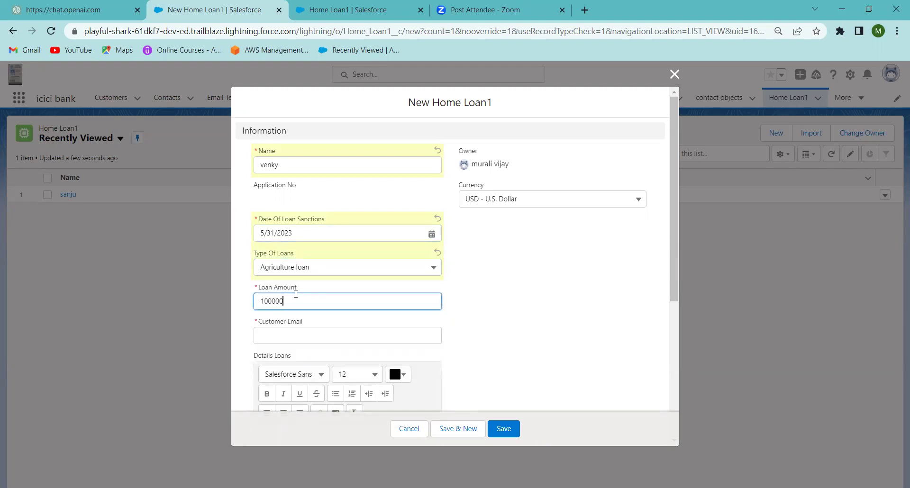
left_click(292, 338)
left_click(341, 364)
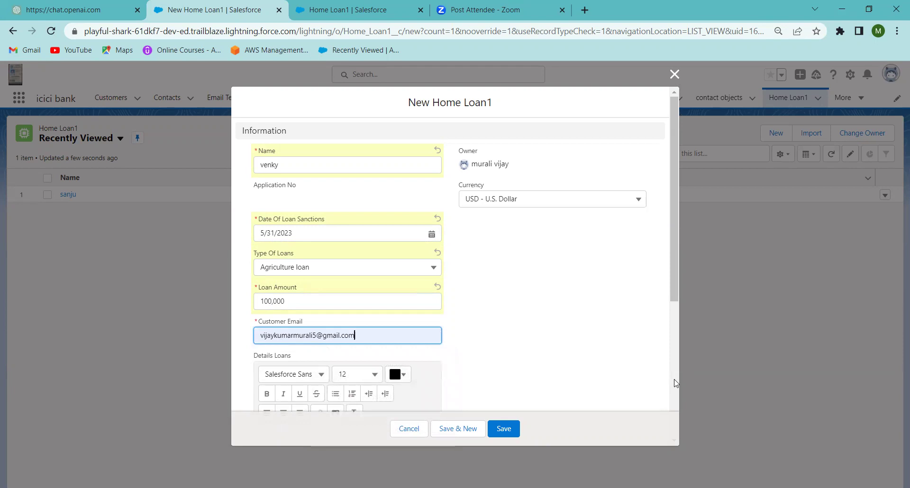
Enter "loan sanctioned" as the Details Loans text and set the Time Of Loan Sanctions to 12:30 AM.
scroll(676, 383, "down", 5)
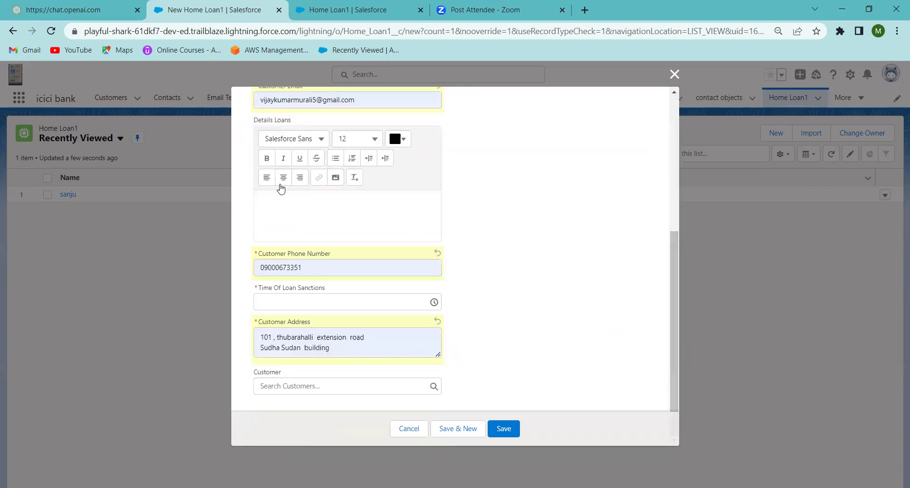
left_click(297, 212)
type("loan sanctioned")
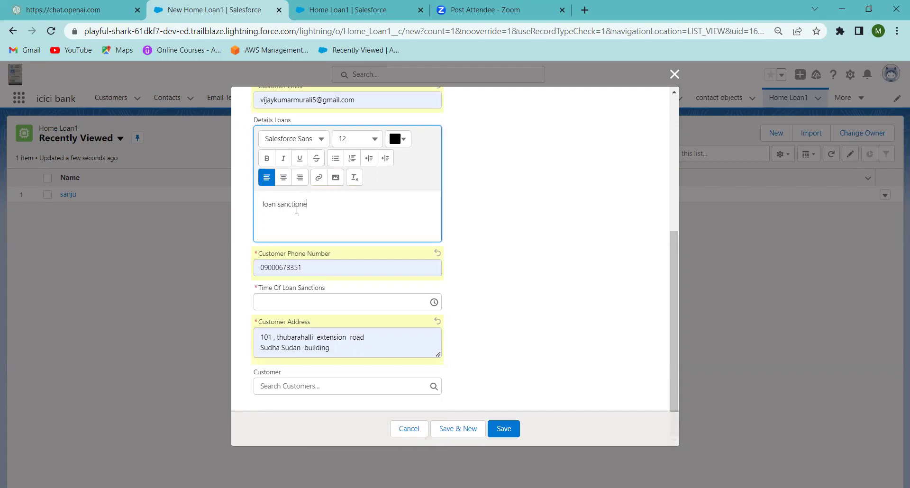
left_click(308, 298)
left_click(311, 364)
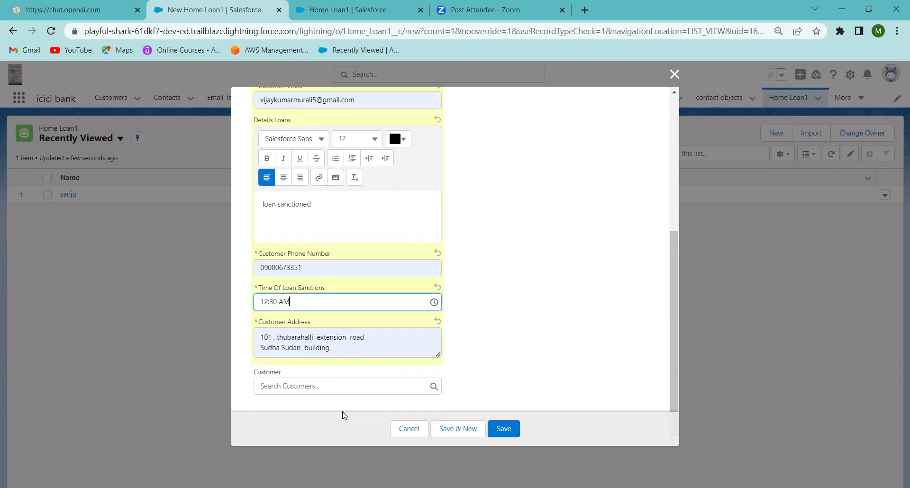
Choose the recently created customer in the Customer lookup and save the Home Loan1 record.
left_click(335, 386)
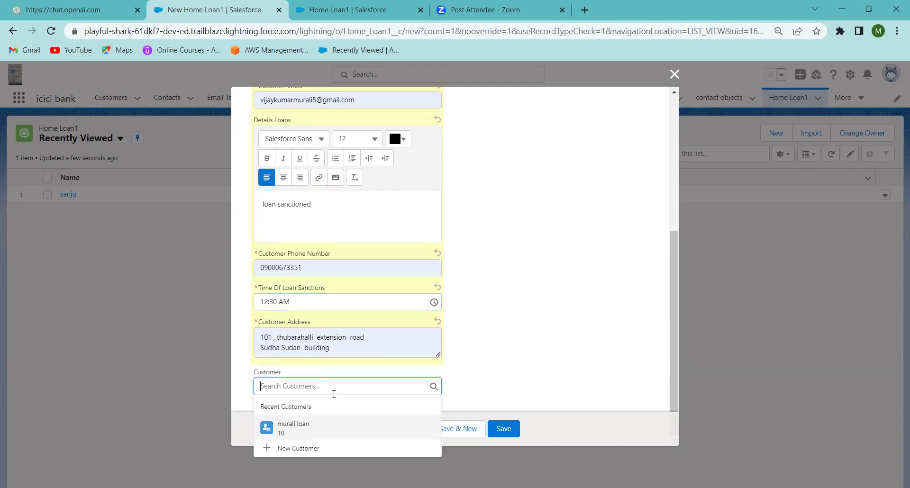
left_click(300, 427)
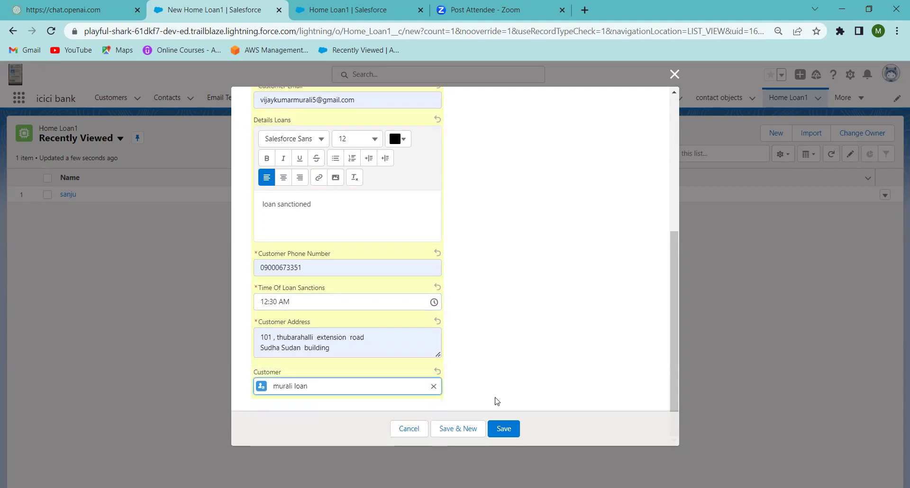
left_click(498, 429)
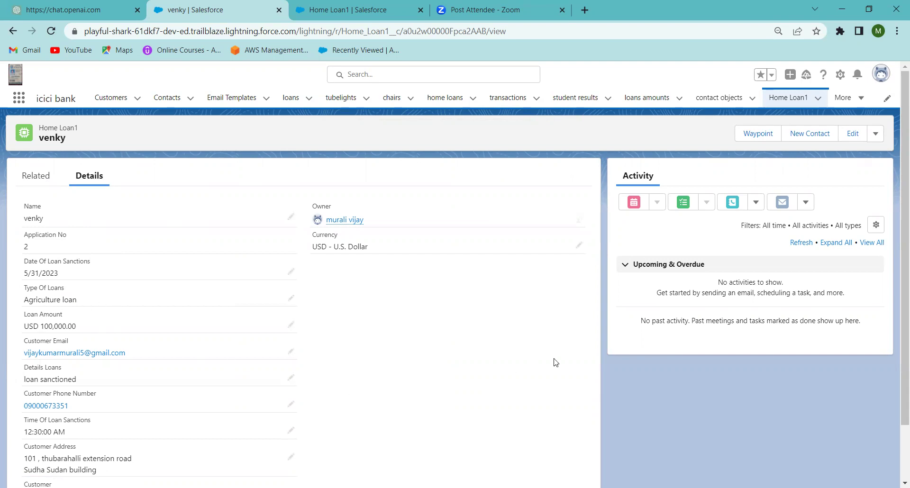
Review the saved loan's details and related lists, and open the customer record linked in its Customer field.
left_click(904, 483)
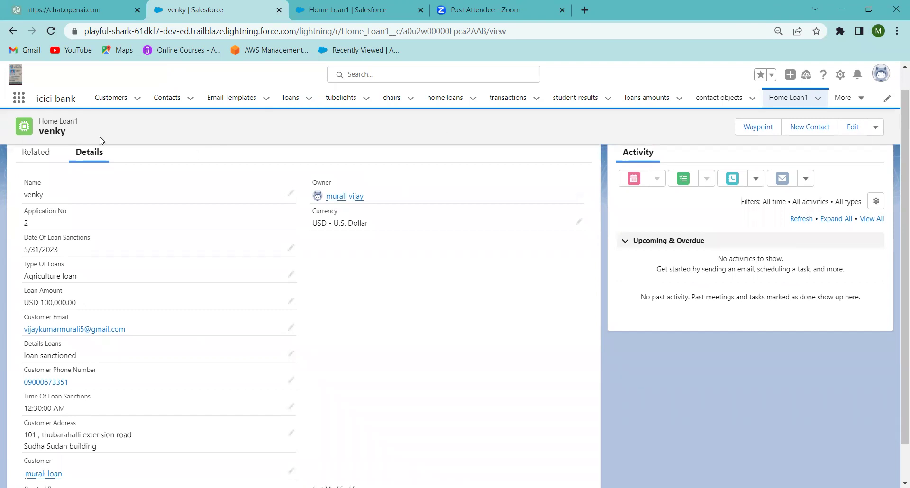
left_click(42, 154)
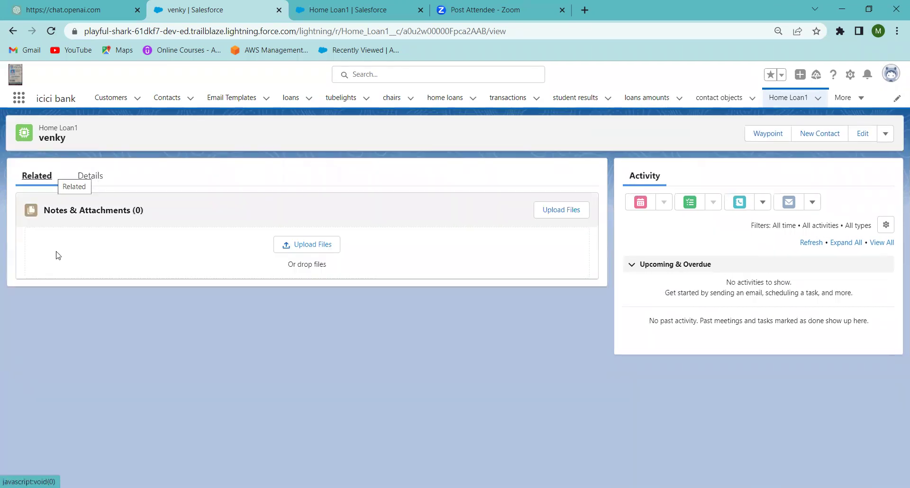
left_click(98, 177)
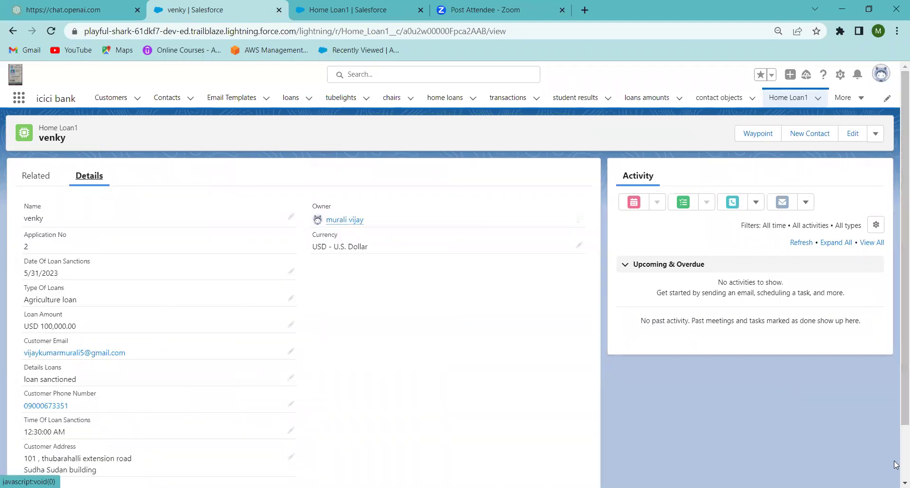
scroll(664, 392, "down", 2)
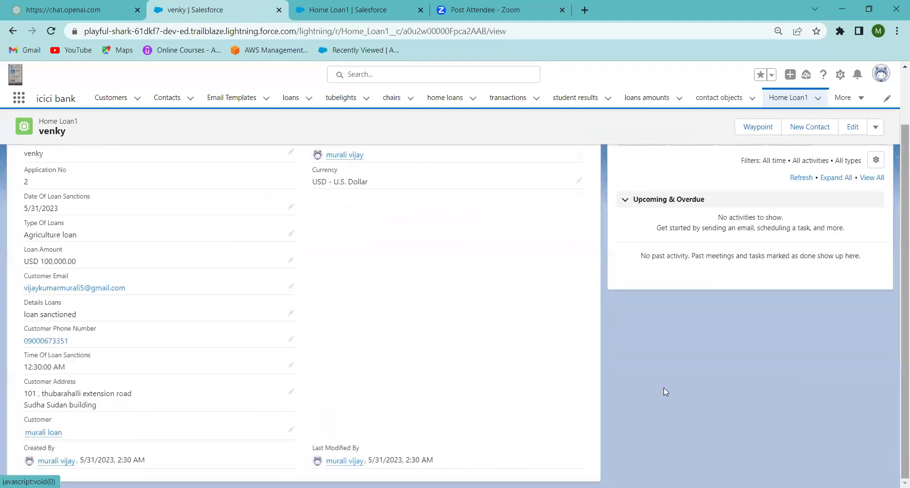
left_click(48, 433)
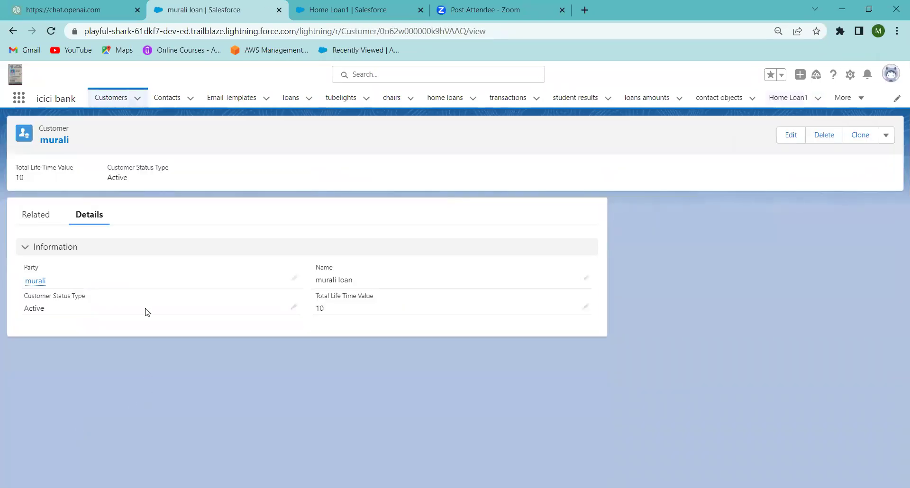